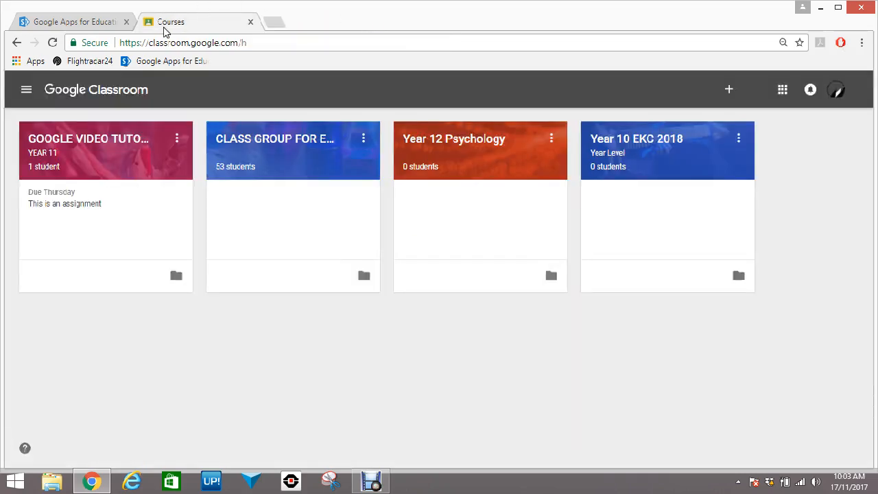
# Glance at the education apps catalogue, return to the Classroom course cards, and show the Google apps launcher
pyautogui.click(98, 24)
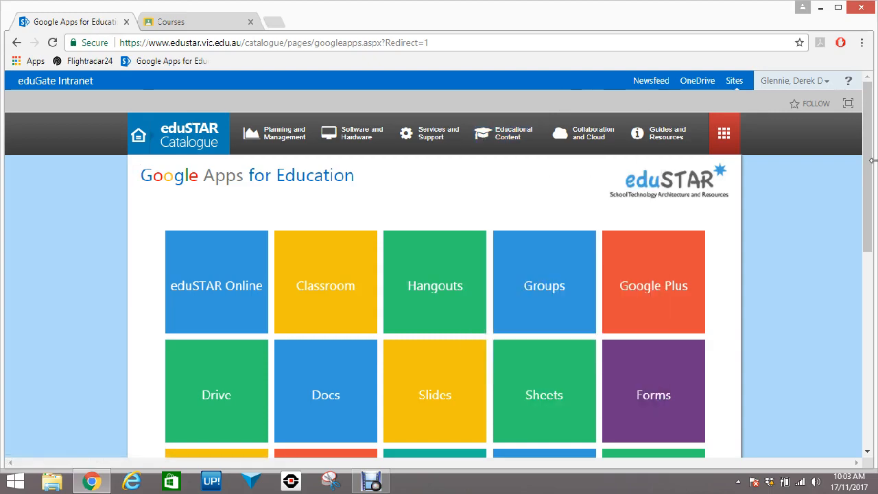
pyautogui.moveTo(865, 167); pyautogui.dragTo(836, 122)
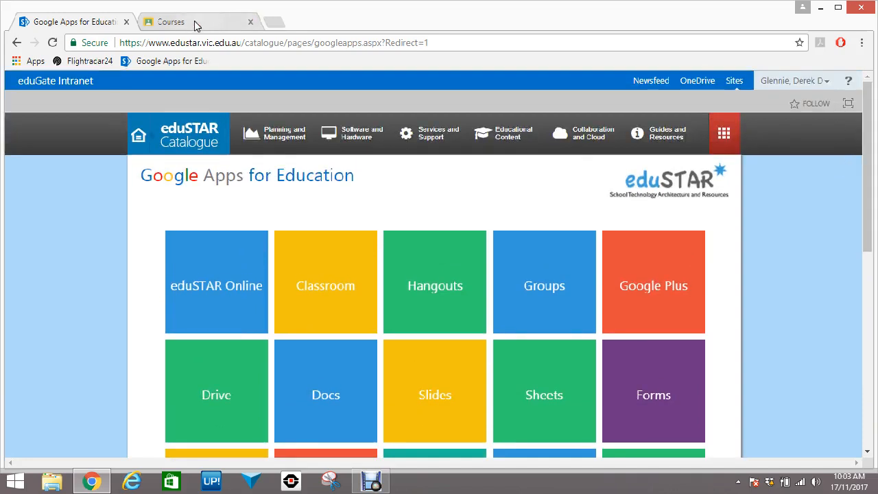
pyautogui.click(194, 21)
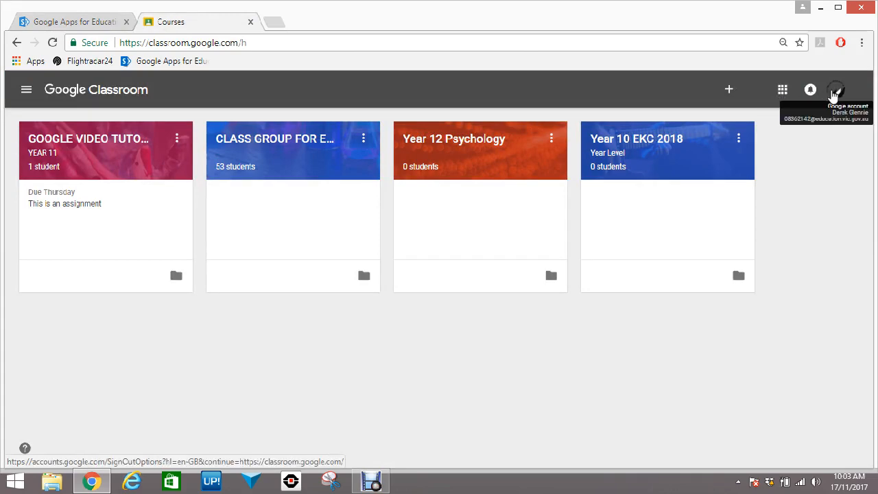
pyautogui.click(781, 89)
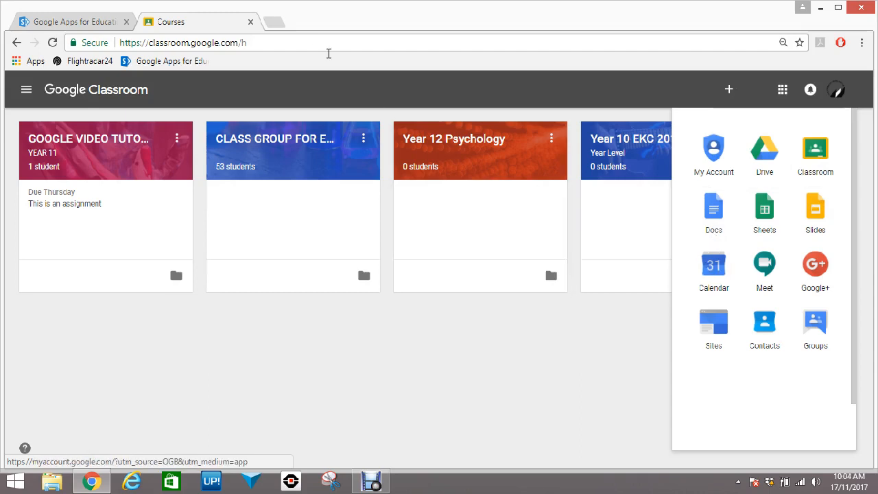
# In a new Chrome tab, load google.com and launch Calendar from the apps grid
pyautogui.click(275, 23)
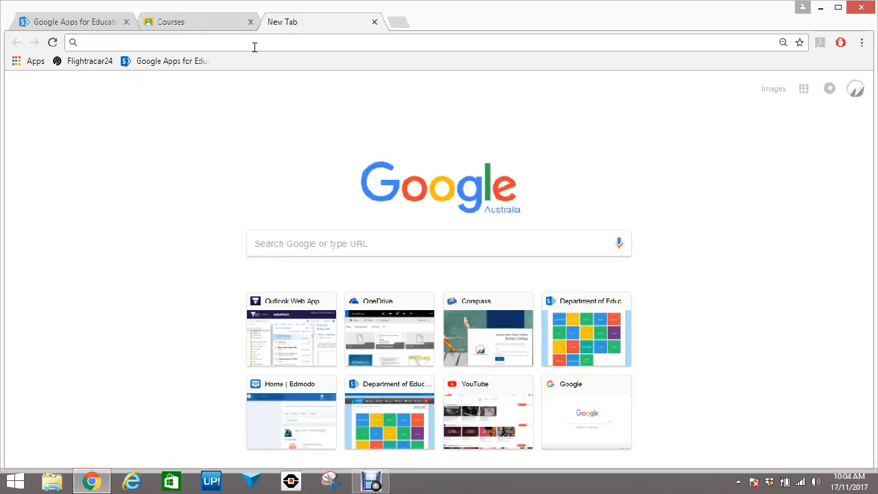
pyautogui.write('g')
pyautogui.press('BackSpace')
pyautogui.press('BackSpace')
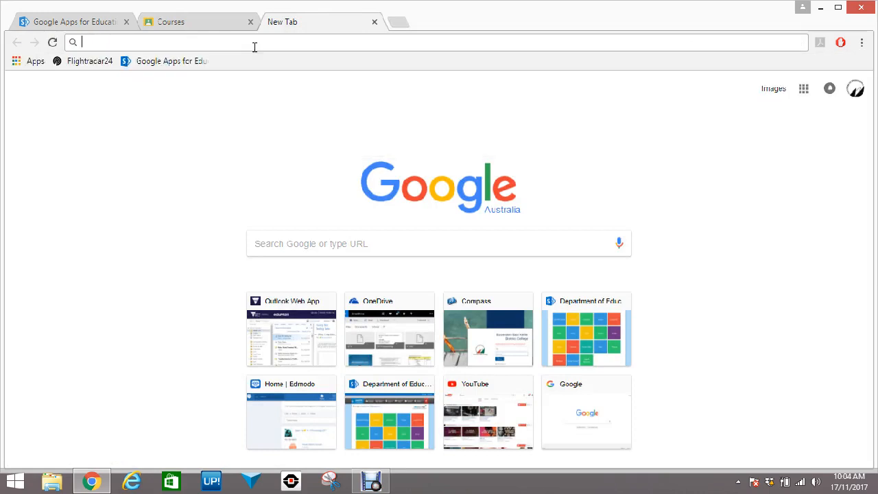
pyautogui.click(804, 91)
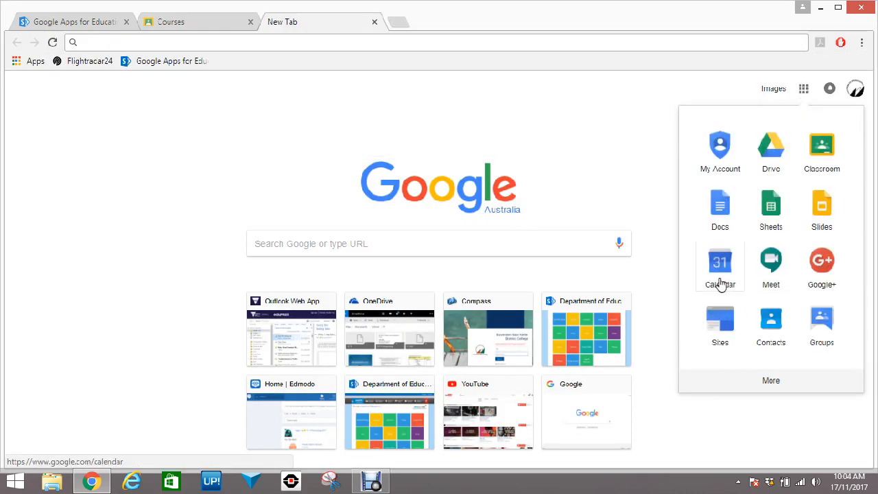
pyautogui.click(212, 42)
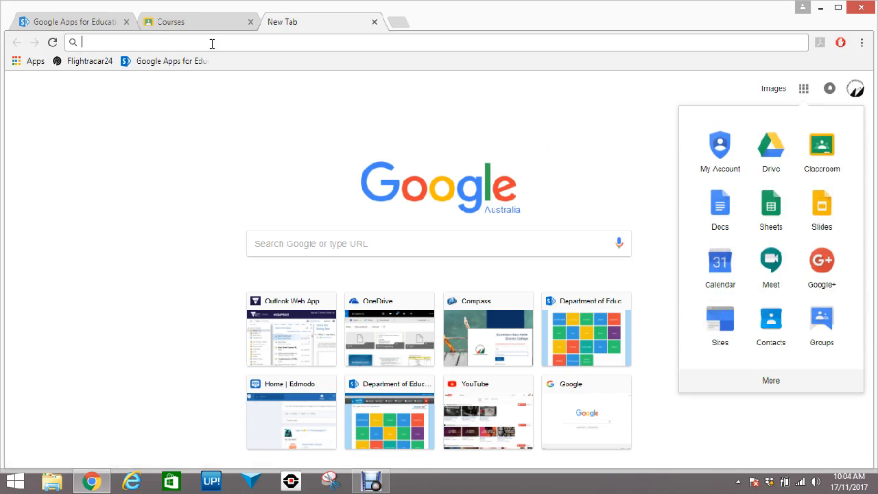
pyautogui.write('google.com')
pyautogui.press('Return')
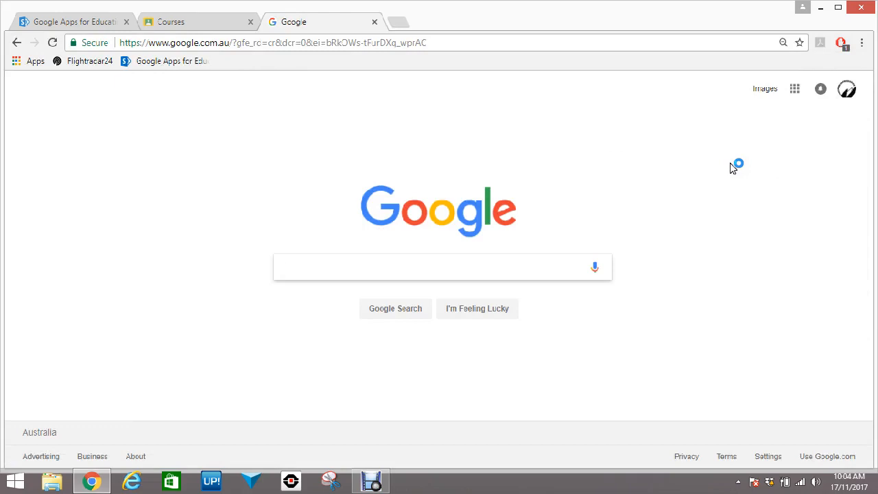
pyautogui.click(795, 90)
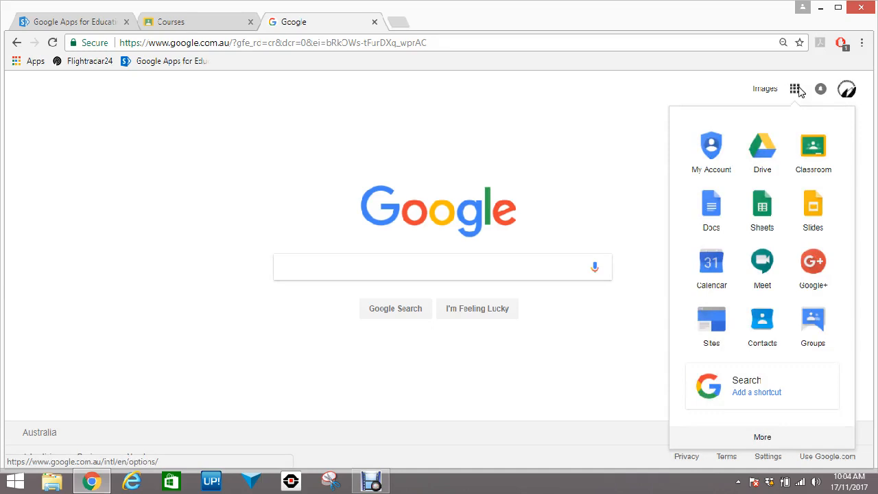
pyautogui.click(707, 276)
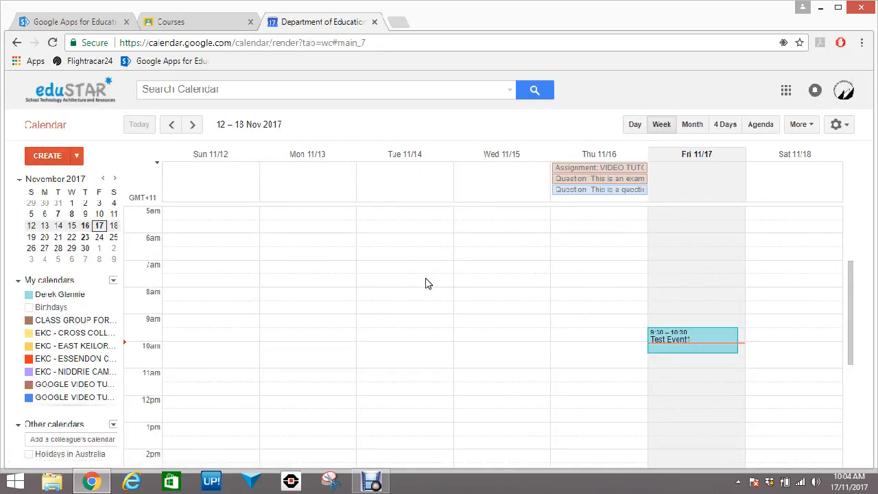
# Preview the Day, Week, 4 Days and Agenda views, then settle on the November 2017 Month view
pyautogui.click(626, 129)
pyautogui.click(653, 130)
pyautogui.click(686, 125)
pyautogui.click(724, 124)
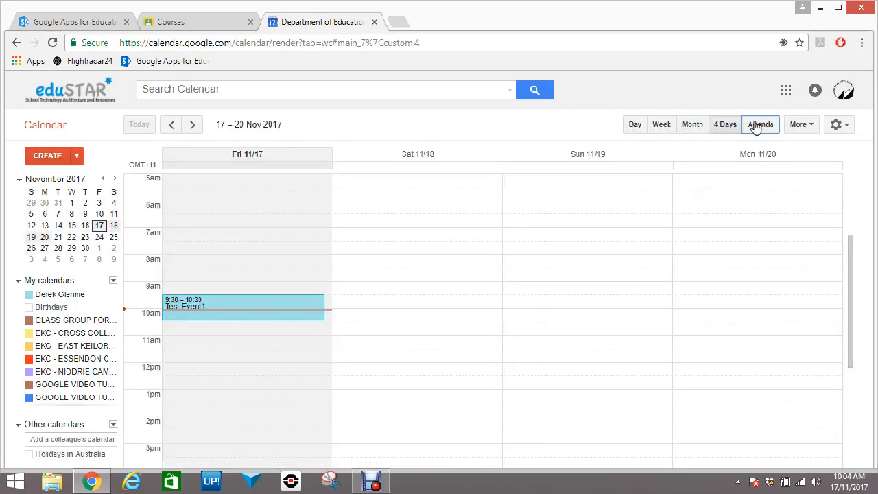
pyautogui.click(757, 125)
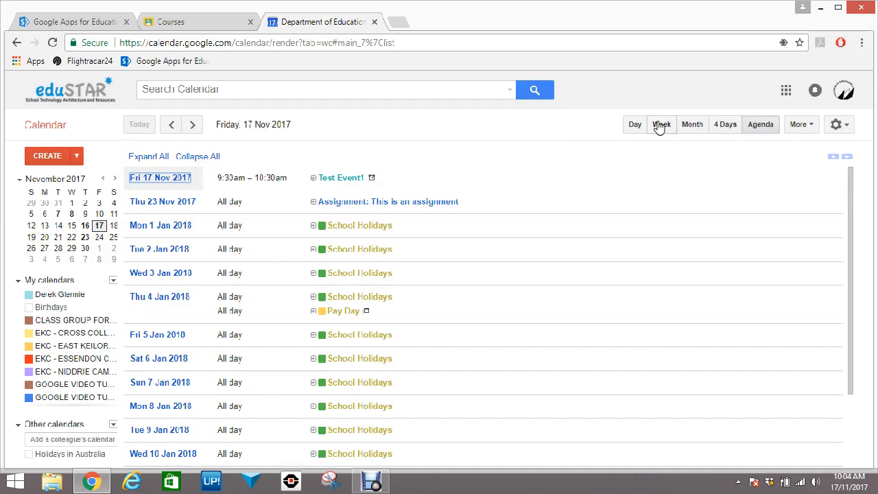
pyautogui.click(687, 126)
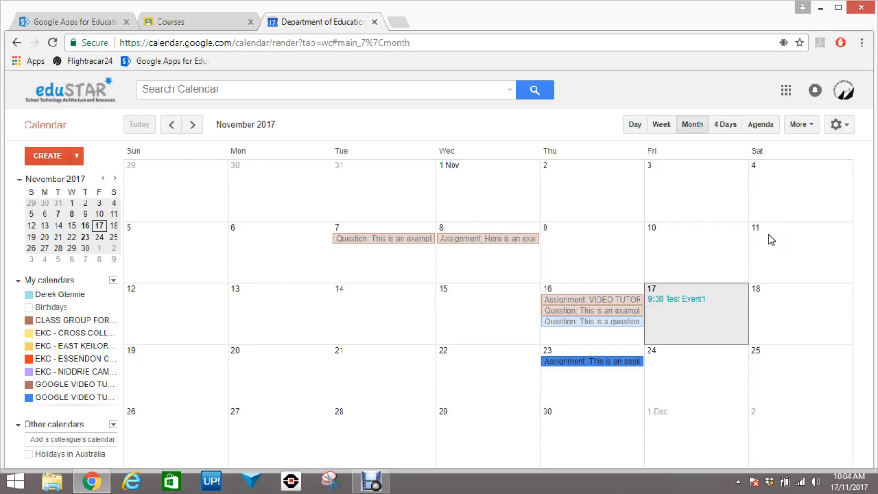
pyautogui.keyDown('ctrl'); pyautogui.scroll(-2, 768, 239); pyautogui.keyUp('ctrl')
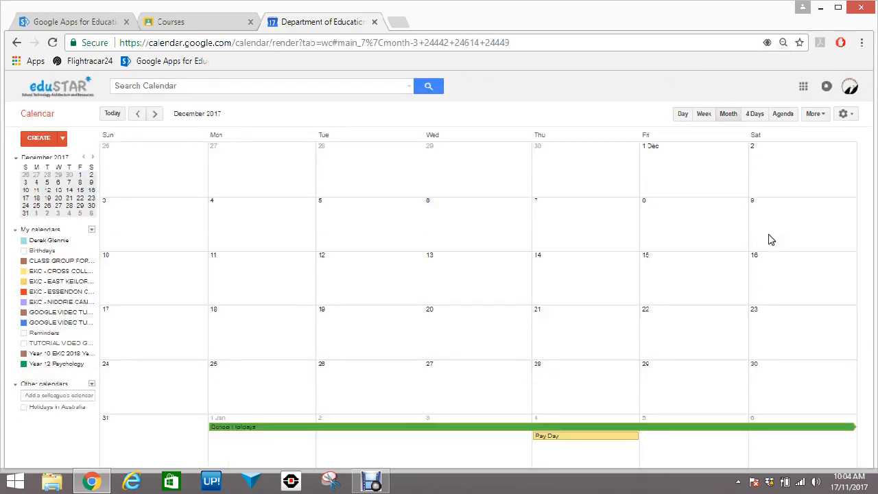
pyautogui.keyDown('ctrl'); pyautogui.scroll(2, 768, 238); pyautogui.keyUp('ctrl')
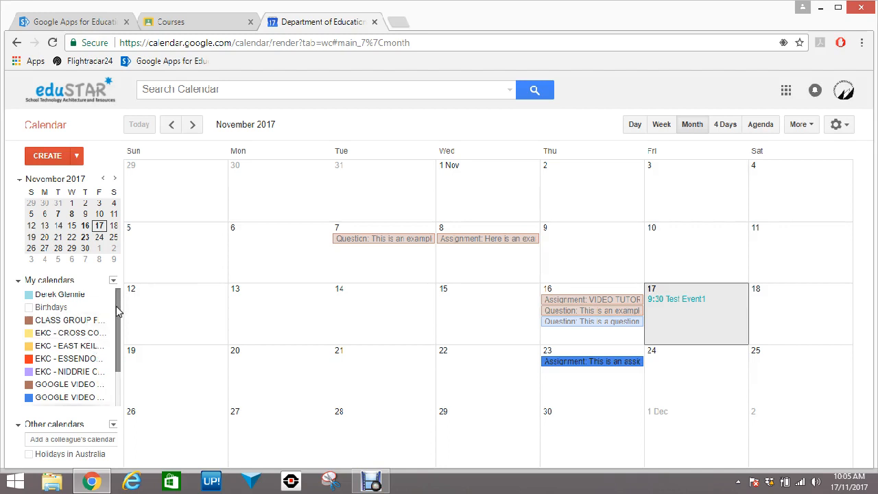
pyautogui.moveTo(117, 311); pyautogui.dragTo(115, 347)
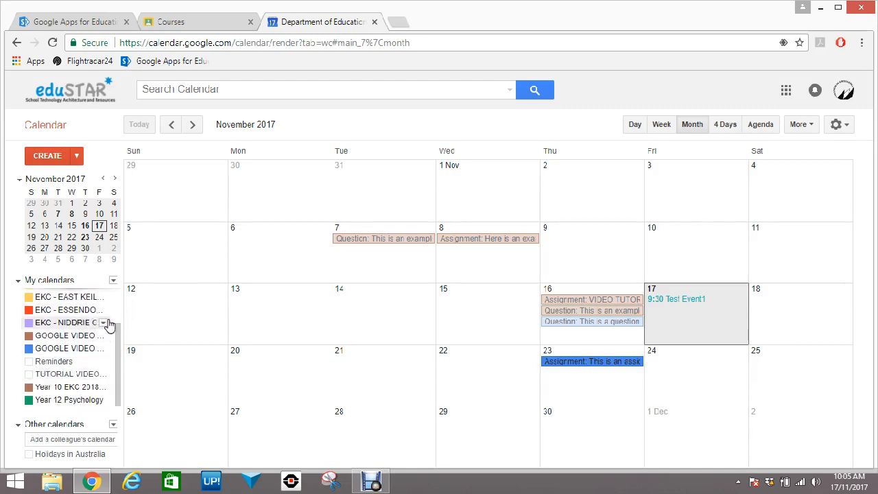
pyautogui.moveTo(119, 338); pyautogui.dragTo(118, 380)
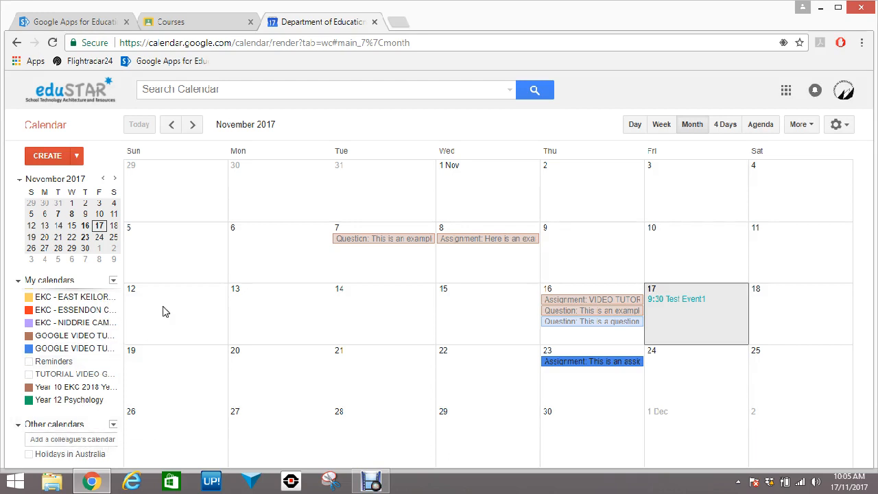
pyautogui.click(98, 362)
pyautogui.click(99, 361)
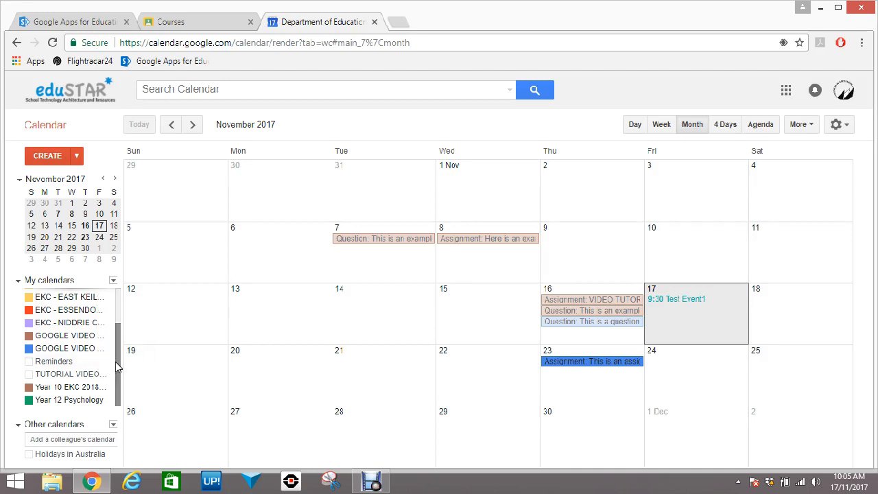
pyautogui.moveTo(117, 362); pyautogui.dragTo(116, 352)
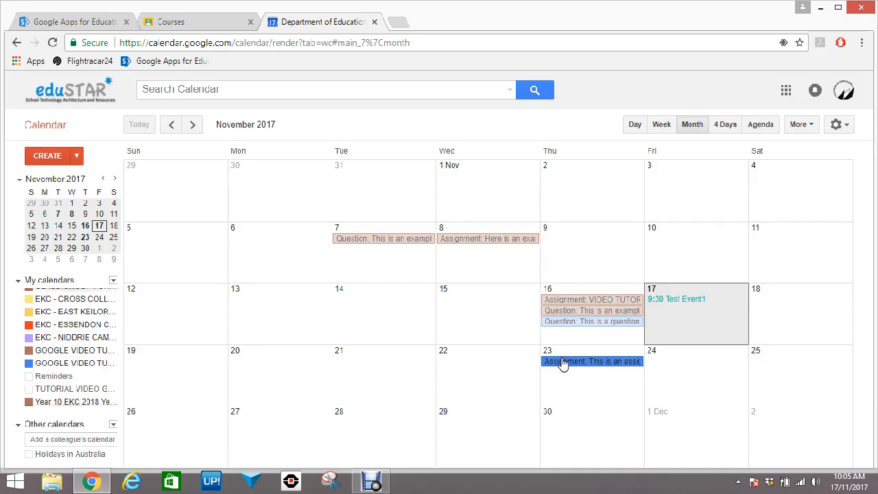
pyautogui.click(161, 21)
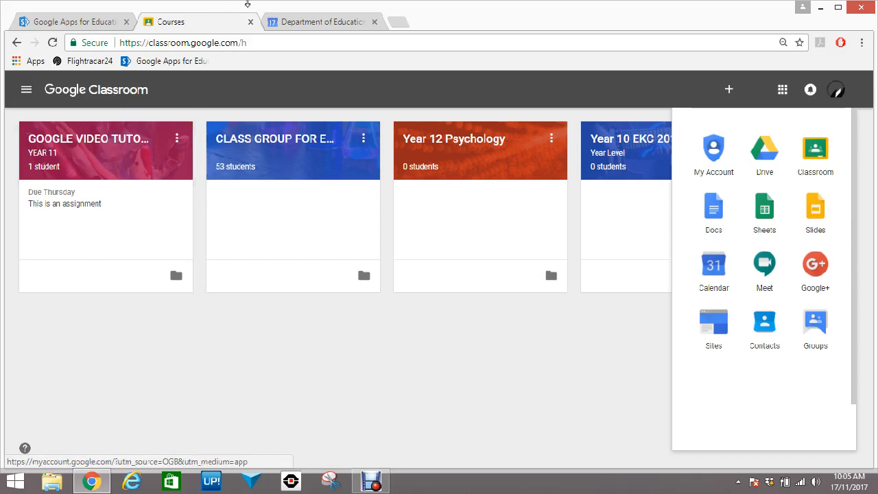
pyautogui.click(299, 22)
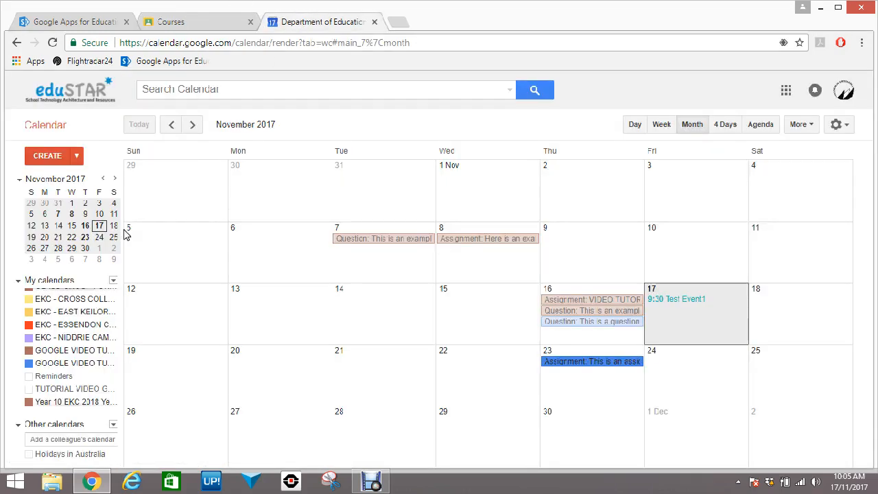
pyautogui.click(558, 363)
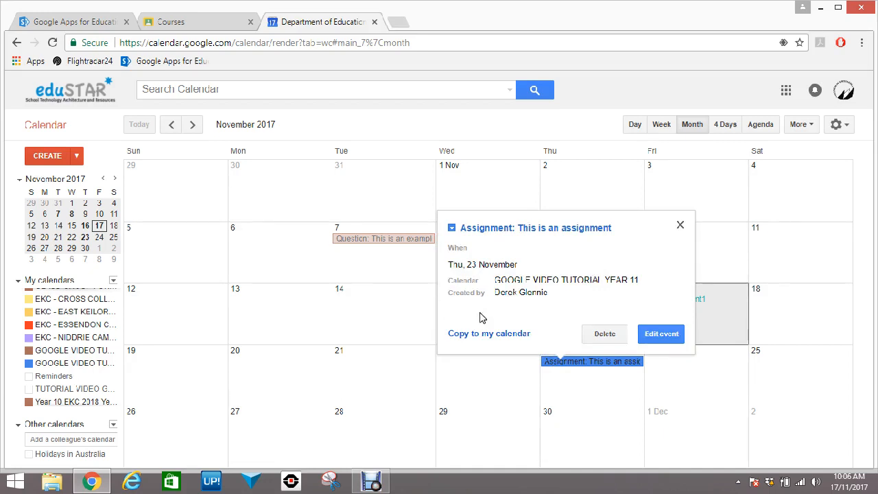
pyautogui.click(662, 334)
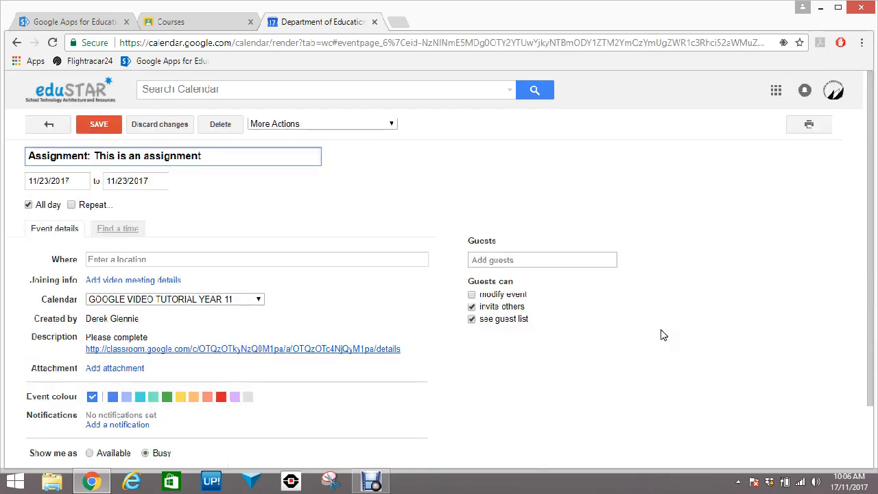
pyautogui.scroll(-2, 336, 242)
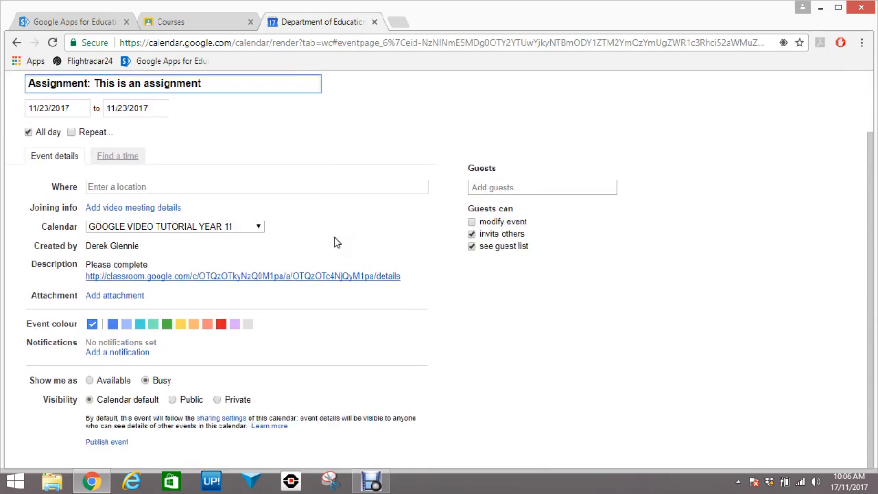
pyautogui.scroll(2, 336, 242)
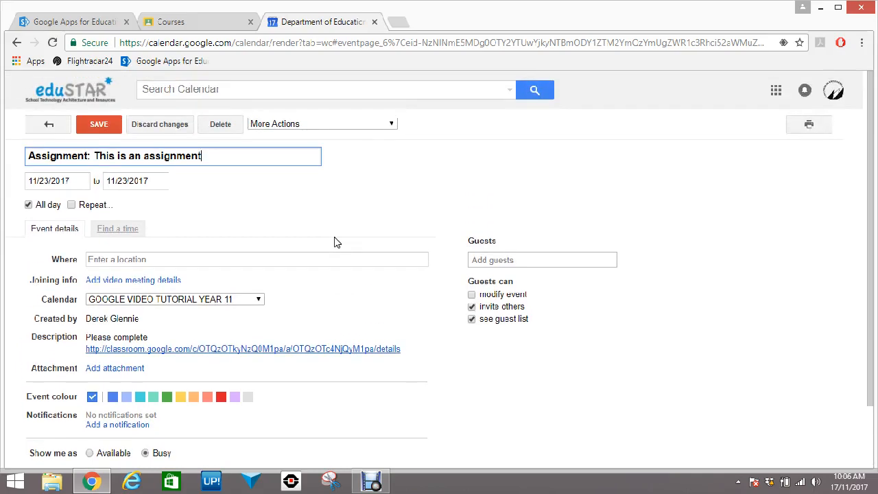
pyautogui.click(17, 43)
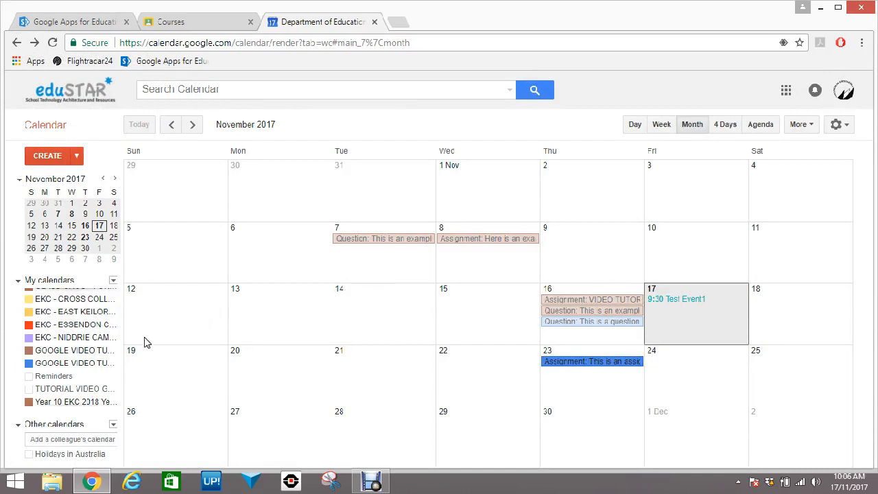
# Step through neighbouring months, return to November 2017, and turn on the second GOOGLE VIDEO calendar
pyautogui.press('p')
pyautogui.press('n')
pyautogui.press('n')
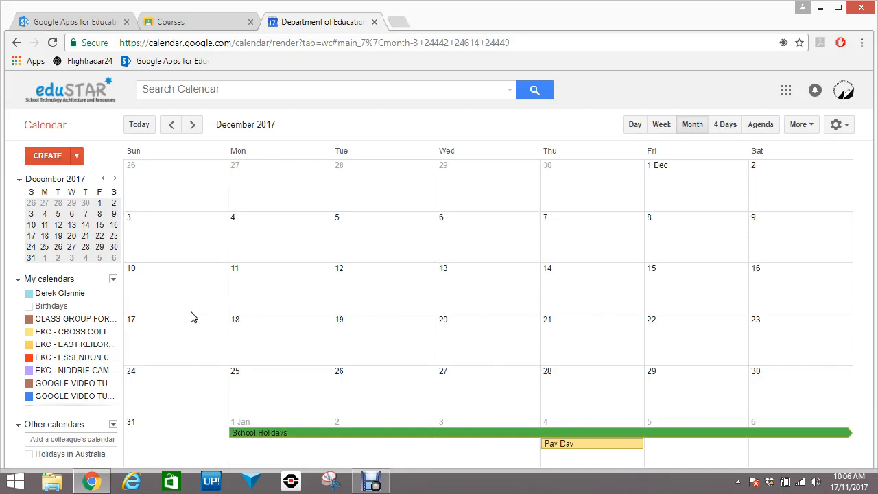
pyautogui.click(171, 124)
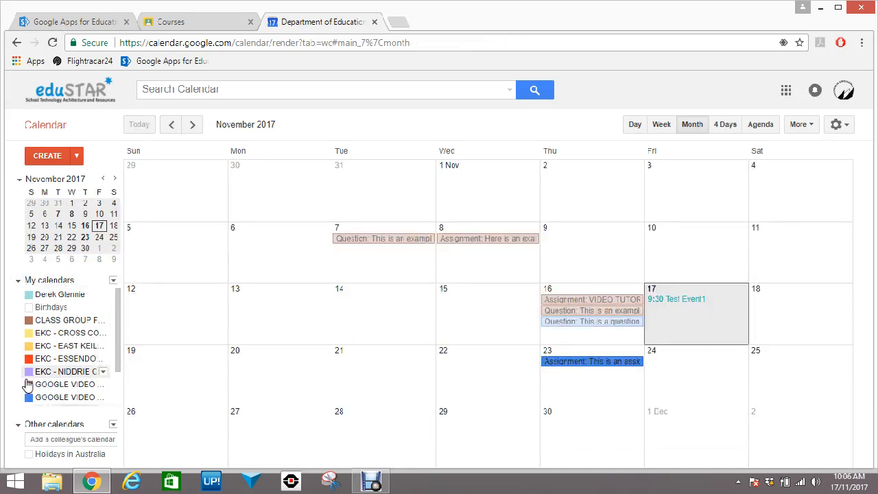
pyautogui.click(52, 399)
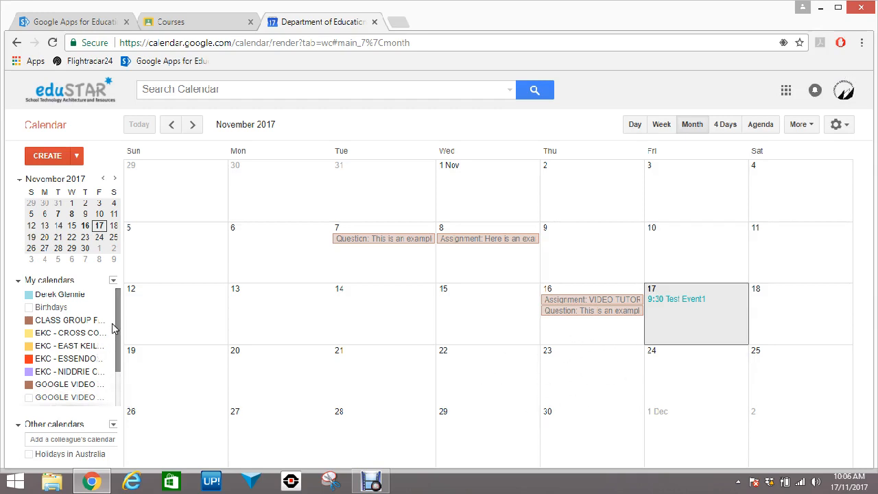
pyautogui.moveTo(117, 321); pyautogui.dragTo(113, 348)
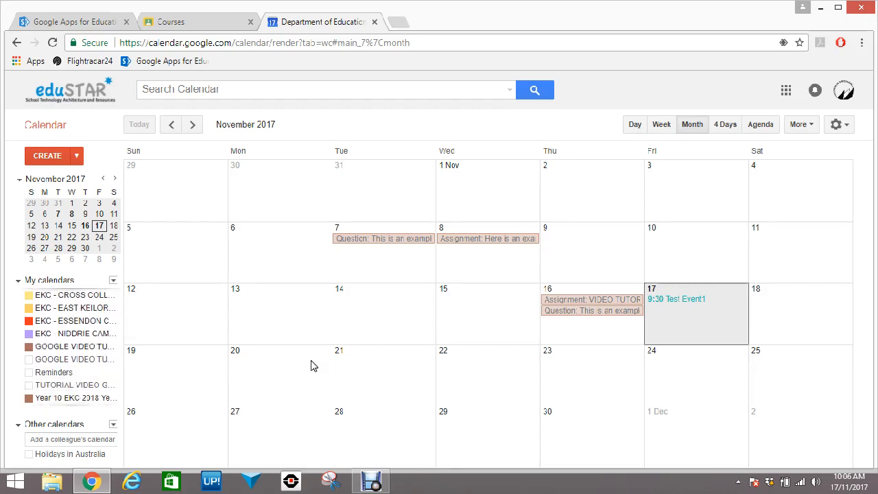
pyautogui.click(69, 361)
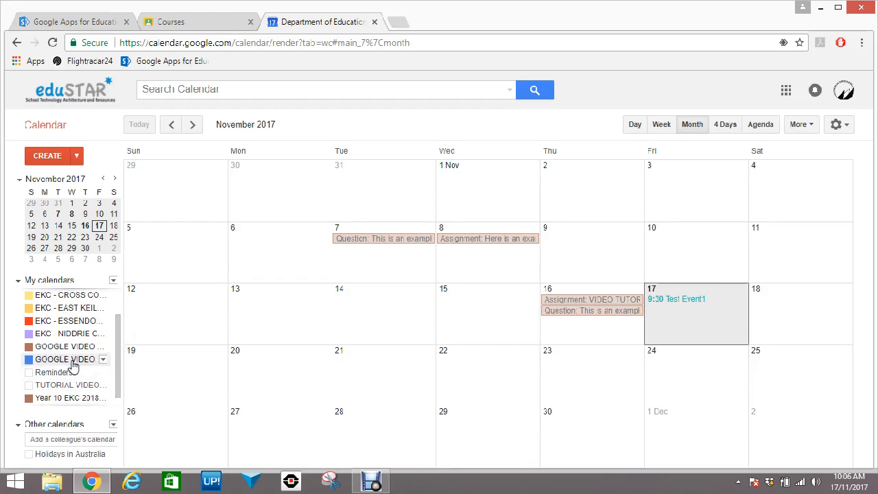
pyautogui.click(68, 358)
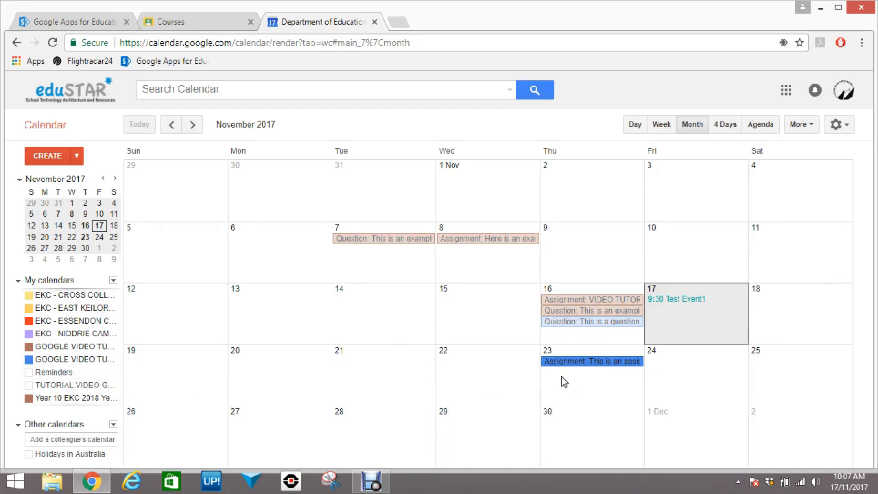
pyautogui.click(193, 124)
pyautogui.click(193, 124)
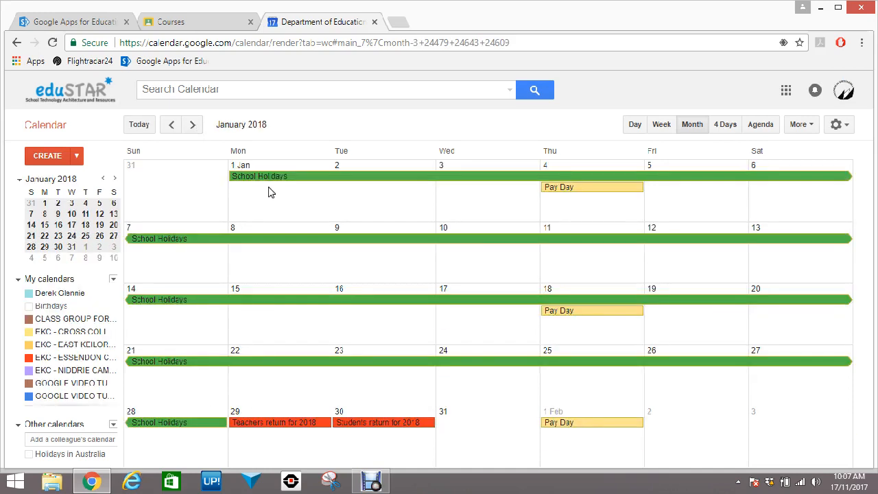
pyautogui.click(348, 178)
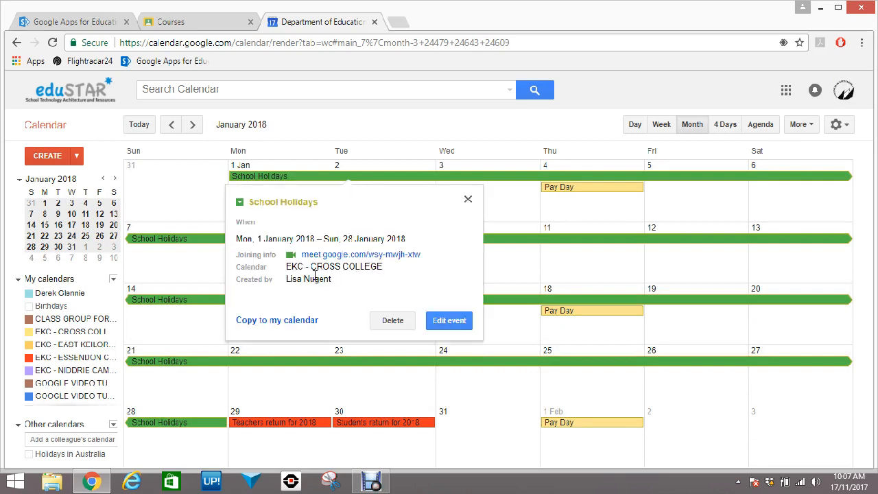
pyautogui.moveTo(291, 278)
pyautogui.click(467, 202)
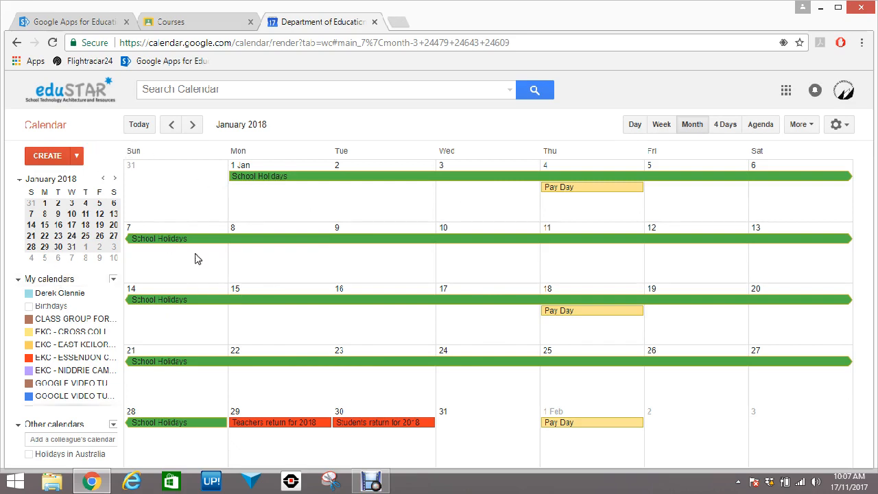
pyautogui.click(172, 124)
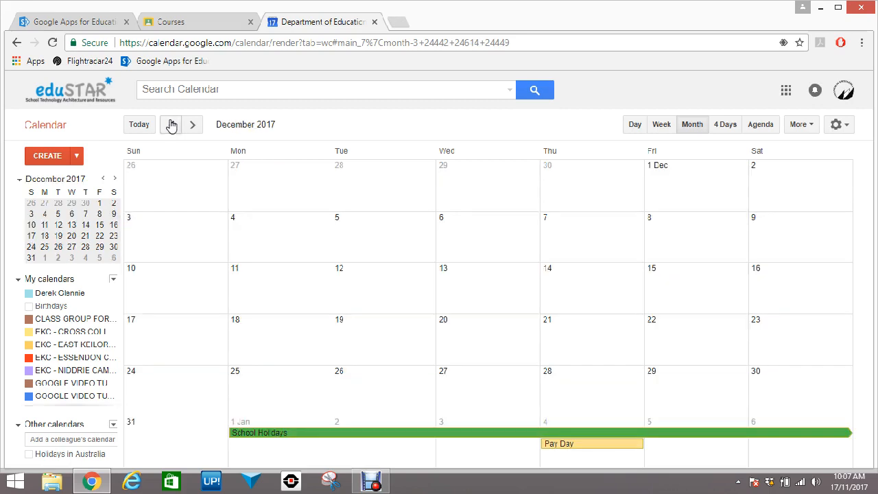
pyautogui.click(147, 124)
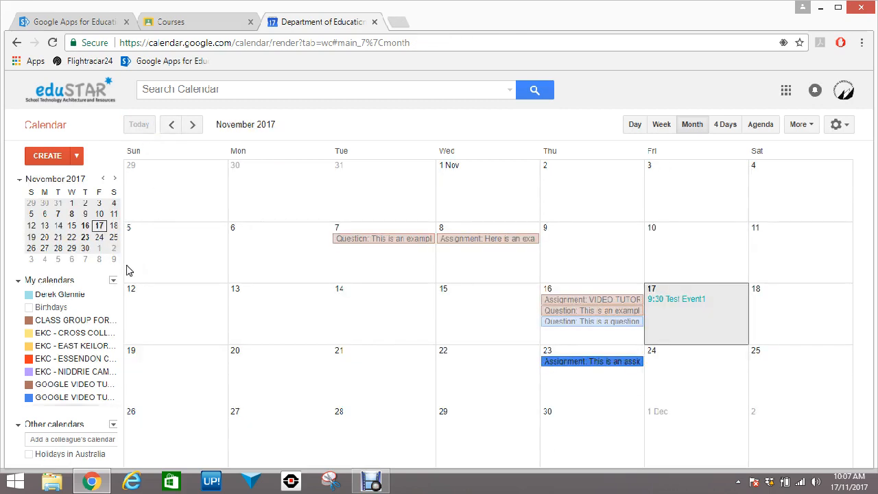
# Start a new calendar from the My calendars dropdown
pyautogui.click(113, 281)
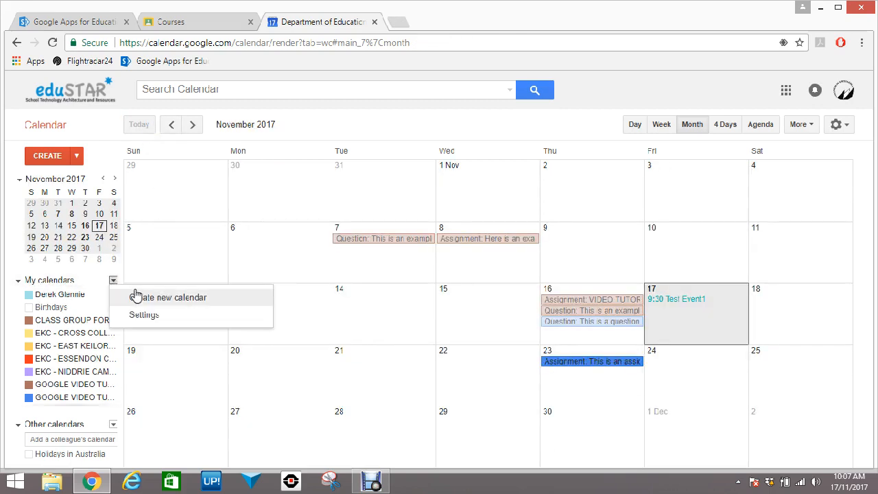
pyautogui.click(114, 281)
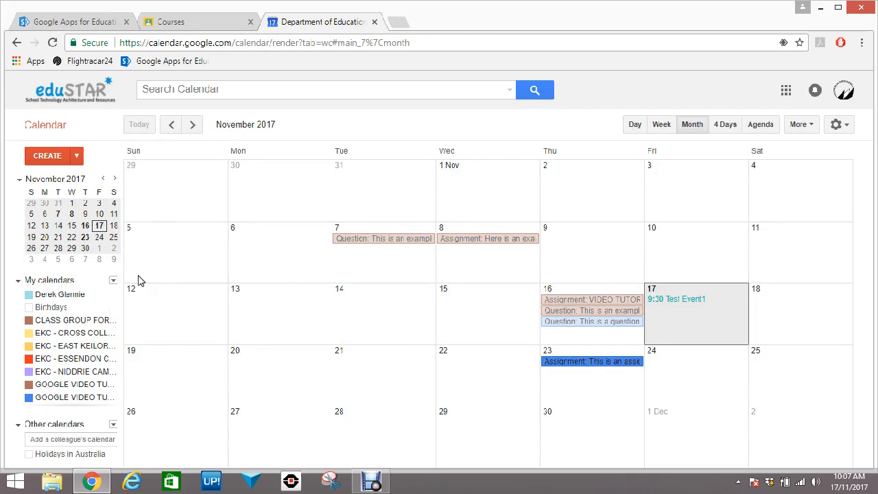
pyautogui.click(114, 282)
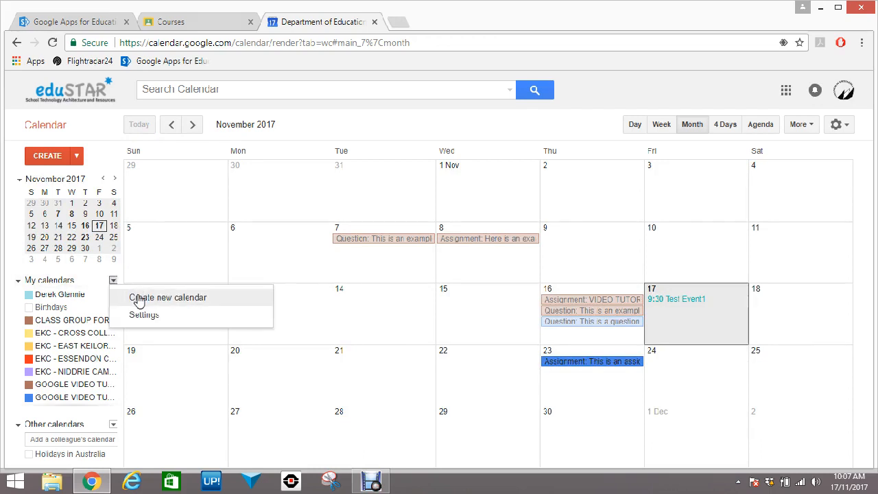
pyautogui.click(138, 298)
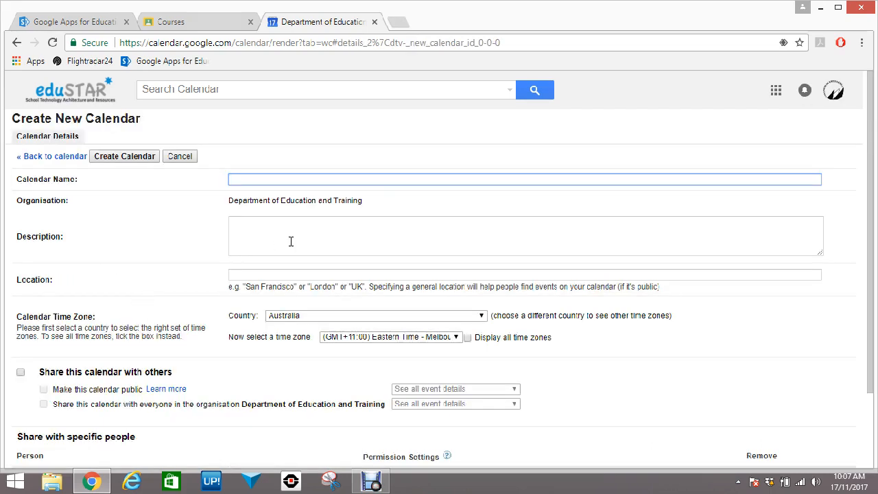
# Name it Test Calendar and describe it as 'This is the description of the calendar'
pyautogui.write('Test Cao')
pyautogui.click(267, 239)
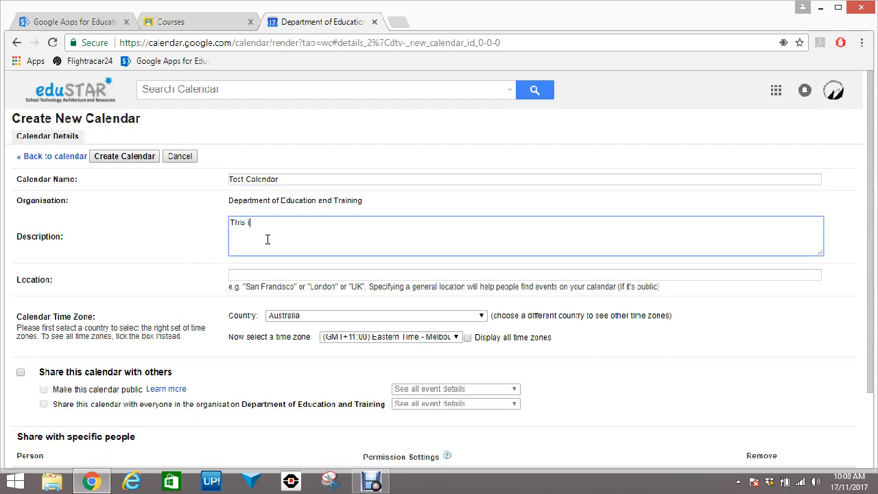
pyautogui.write('This is the desription of the cale')
pyautogui.write('c')
pyautogui.click(190, 258)
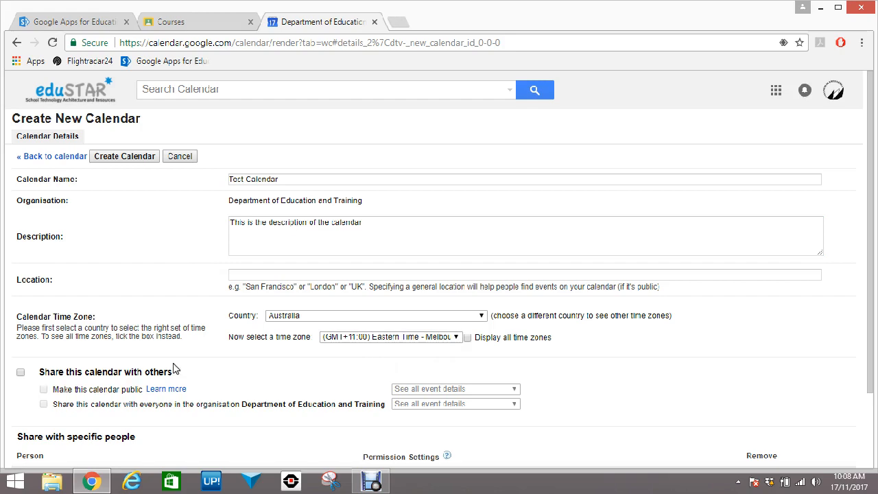
# Add a colleague to the sharing list with permission to make changes and manage sharing
pyautogui.scroll(-2, 236, 358)
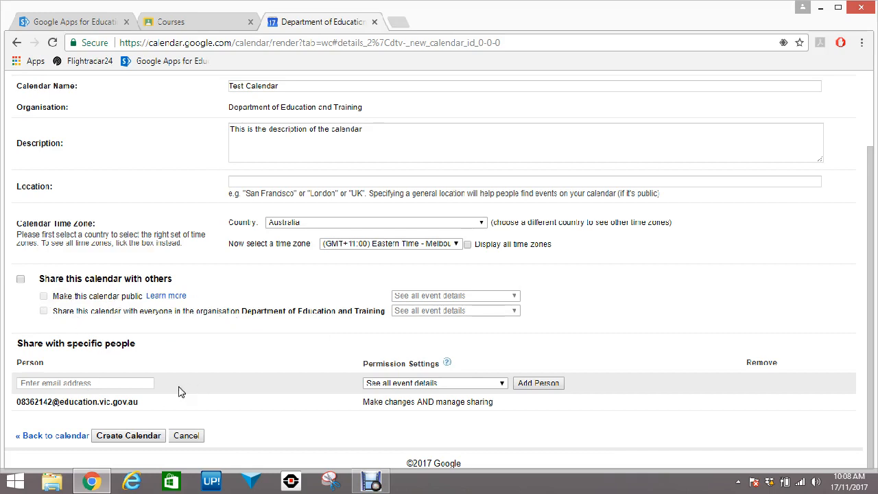
pyautogui.click(97, 384)
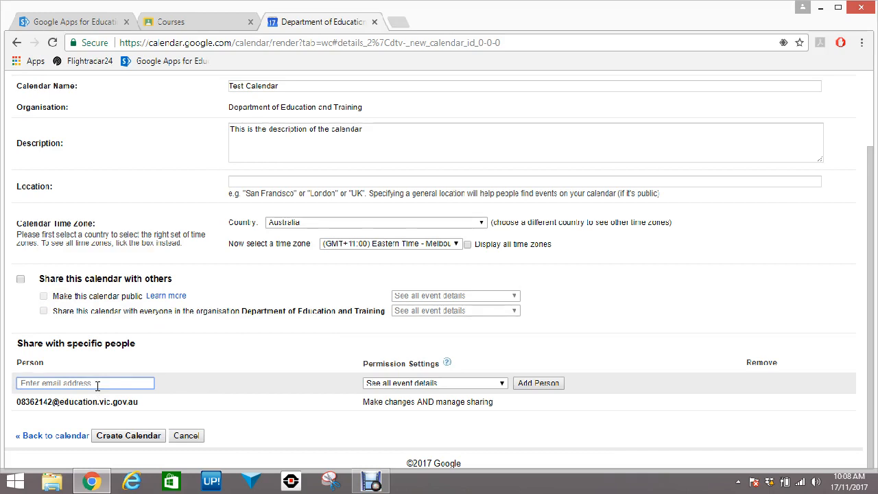
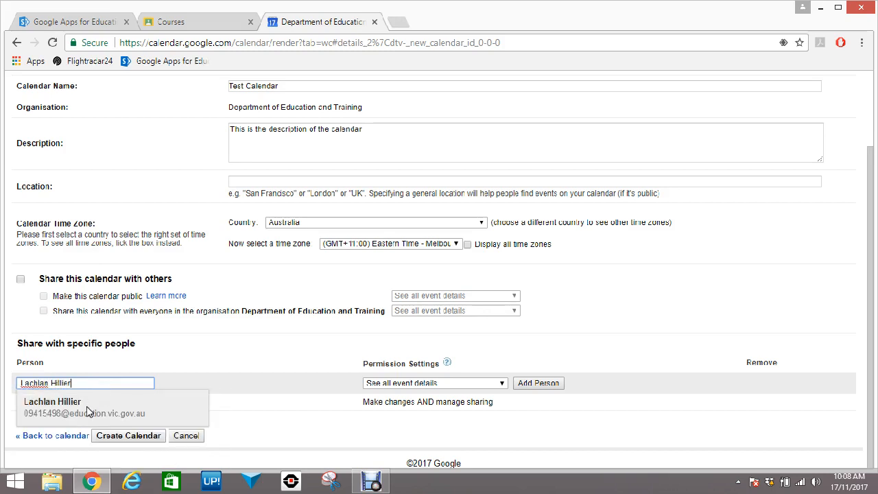
pyautogui.click(87, 409)
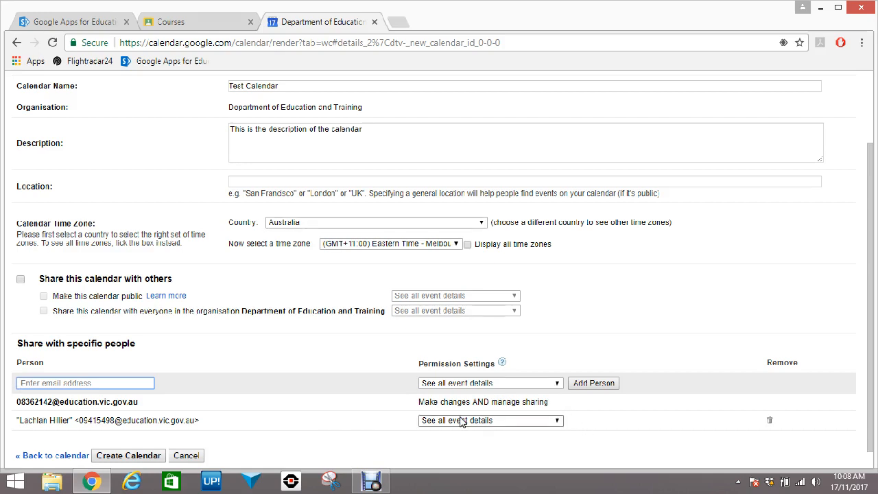
pyautogui.click(549, 422)
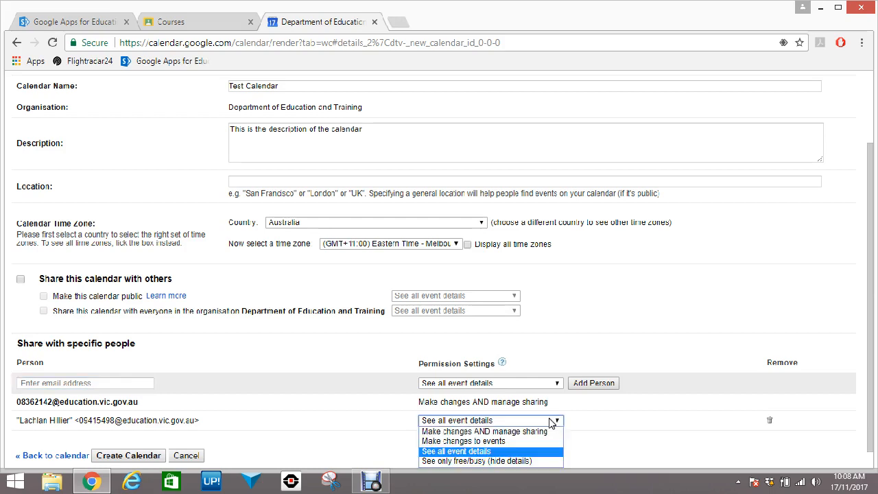
pyautogui.click(541, 432)
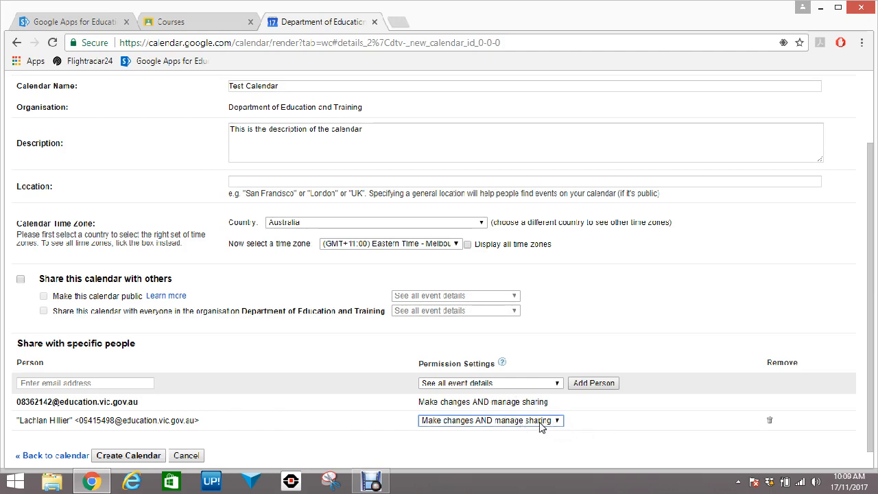
pyautogui.click(539, 422)
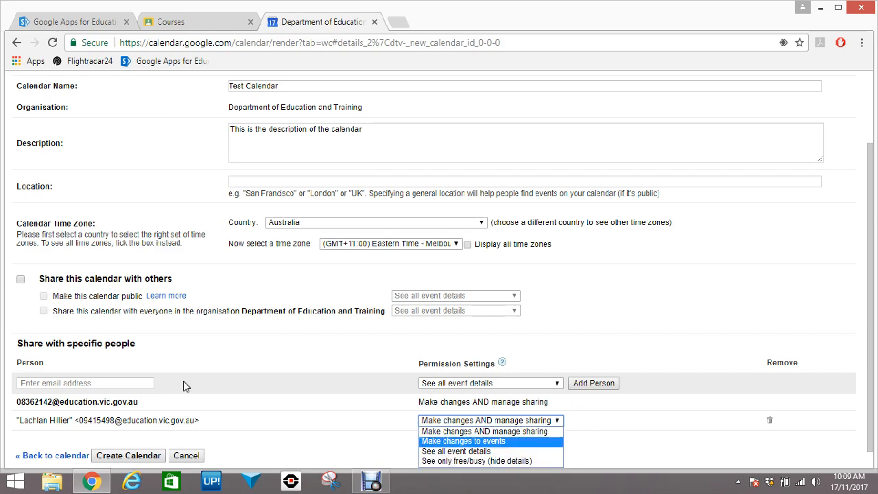
pyautogui.click(307, 402)
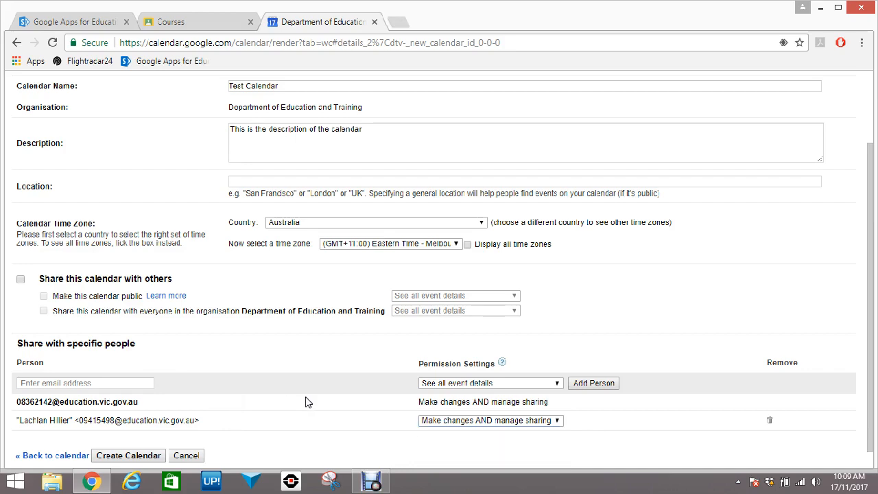
pyautogui.scroll(3, 306, 402)
pyautogui.scroll(-3, 306, 402)
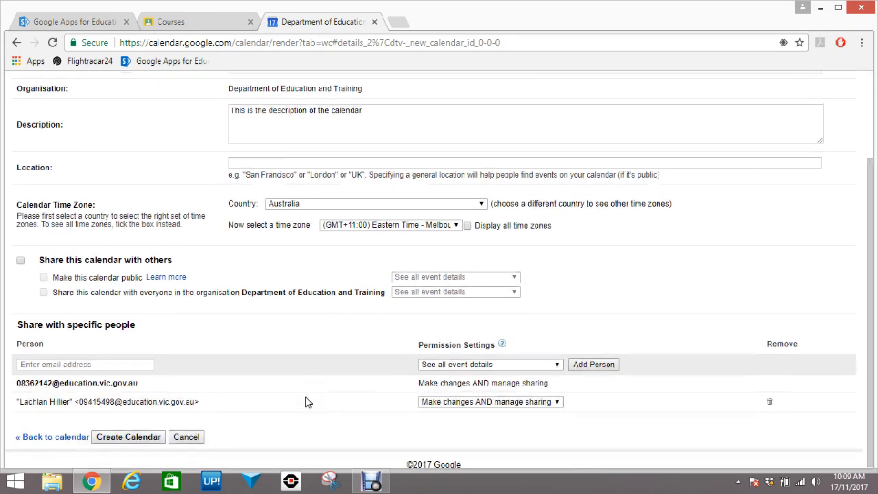
# Cancel the Test Calendar and confirm discarding it, then start a quick event on Saturday 18 November
pyautogui.click(184, 436)
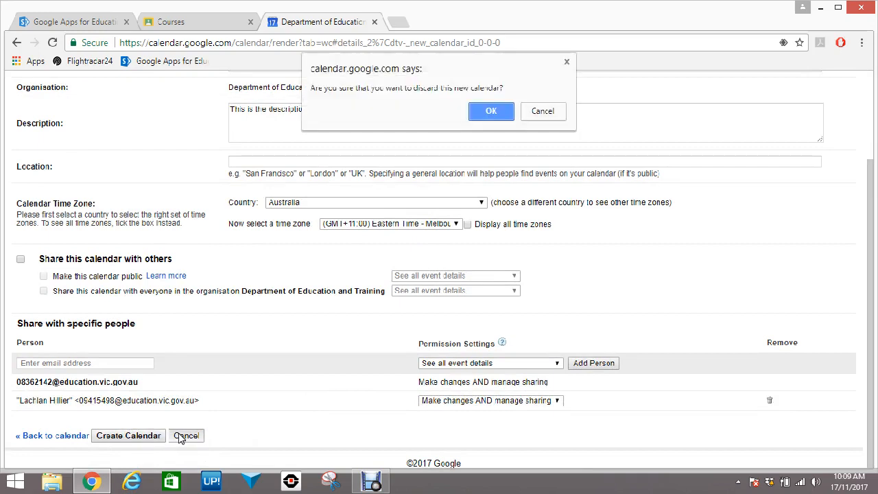
pyautogui.click(490, 112)
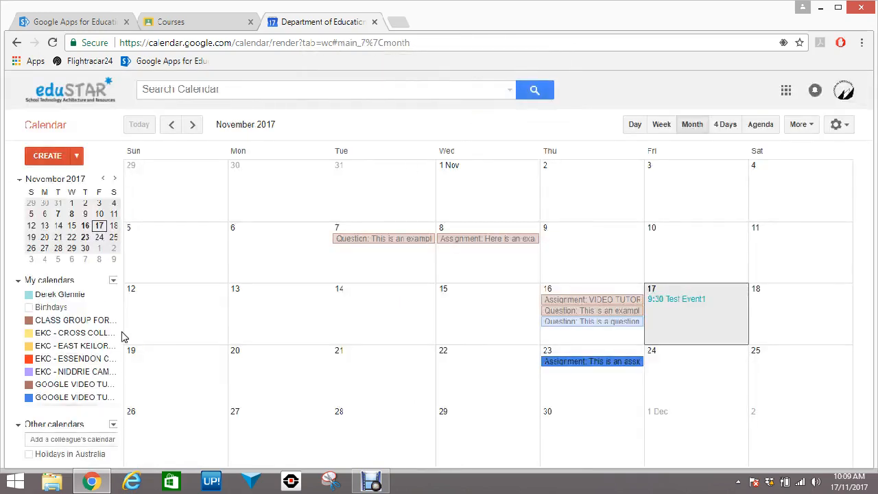
pyautogui.moveTo(114, 331); pyautogui.dragTo(114, 371)
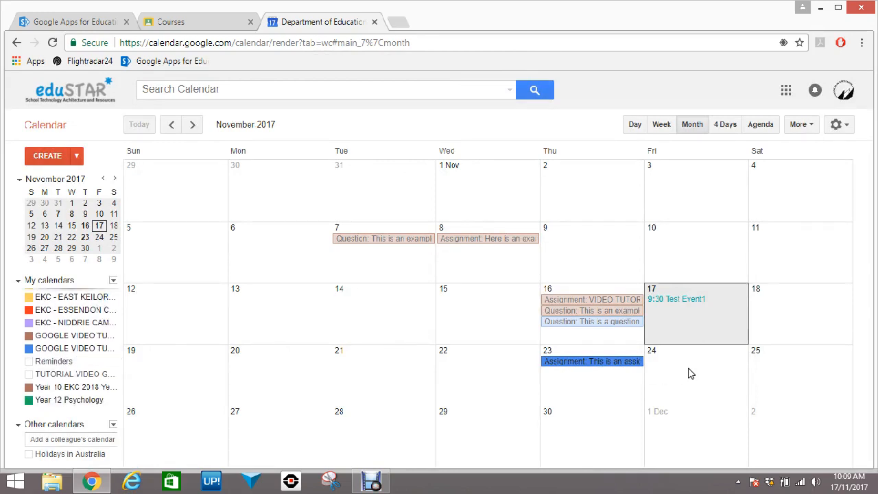
pyautogui.click(773, 322)
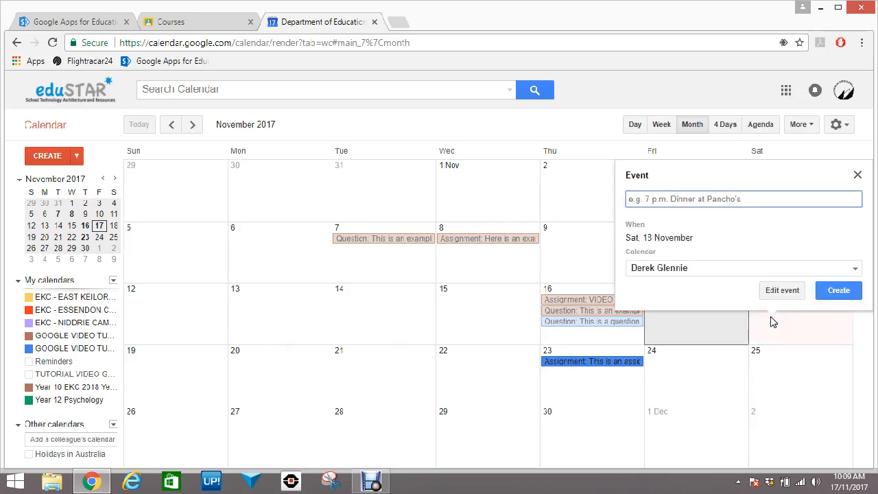
# Add a quick 'Test Even' event to Saturday 18 November in the personal calendar
pyautogui.write('Test Event')
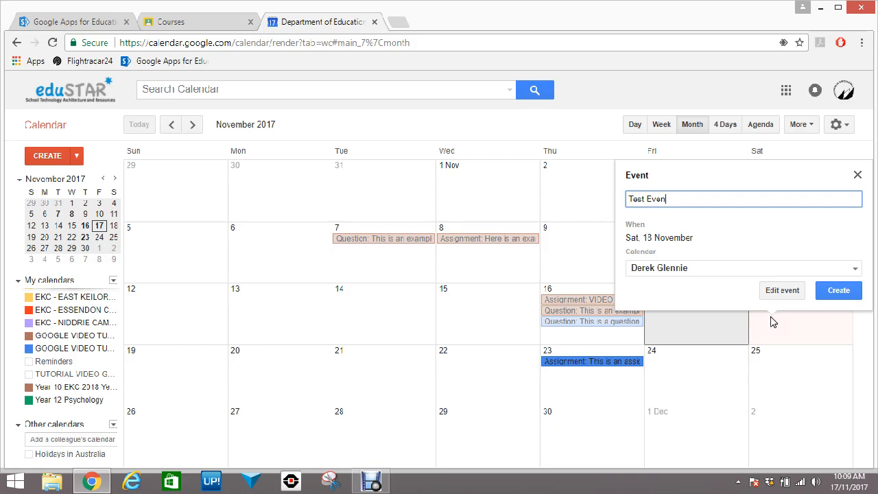
pyautogui.click(720, 268)
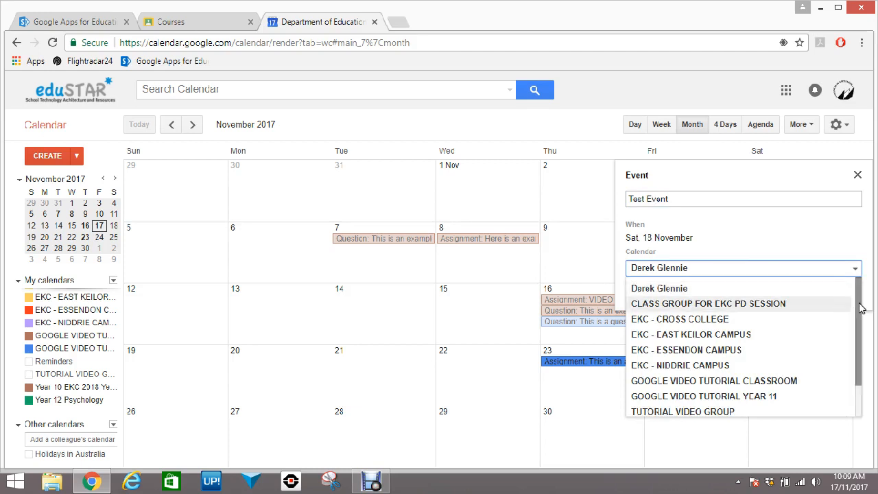
pyautogui.moveTo(858, 303); pyautogui.dragTo(858, 340)
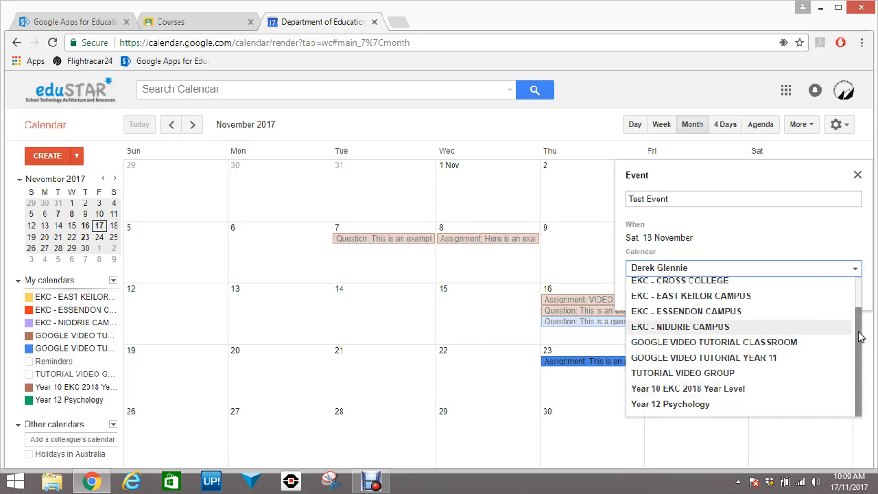
pyautogui.moveTo(858, 333); pyautogui.dragTo(854, 301)
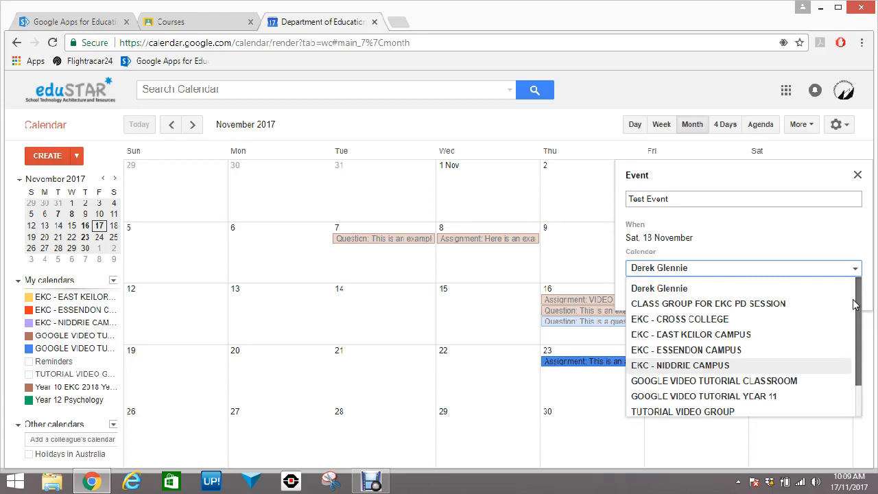
pyautogui.click(695, 295)
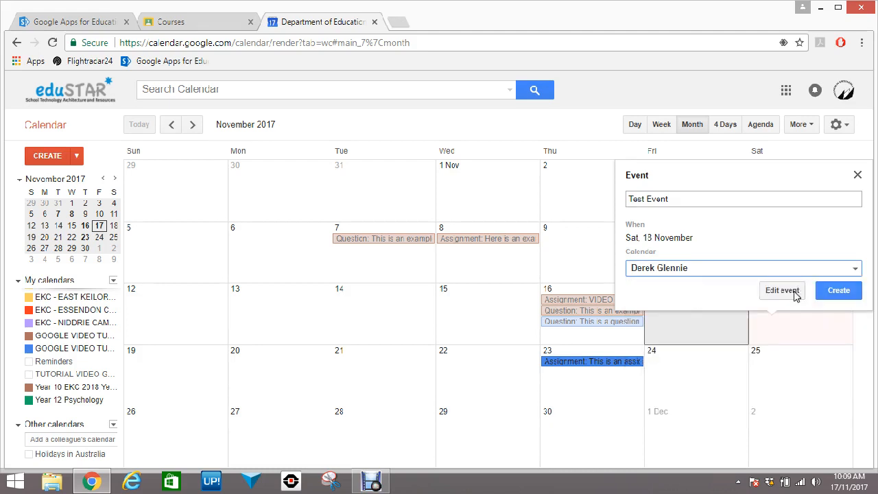
pyautogui.click(840, 288)
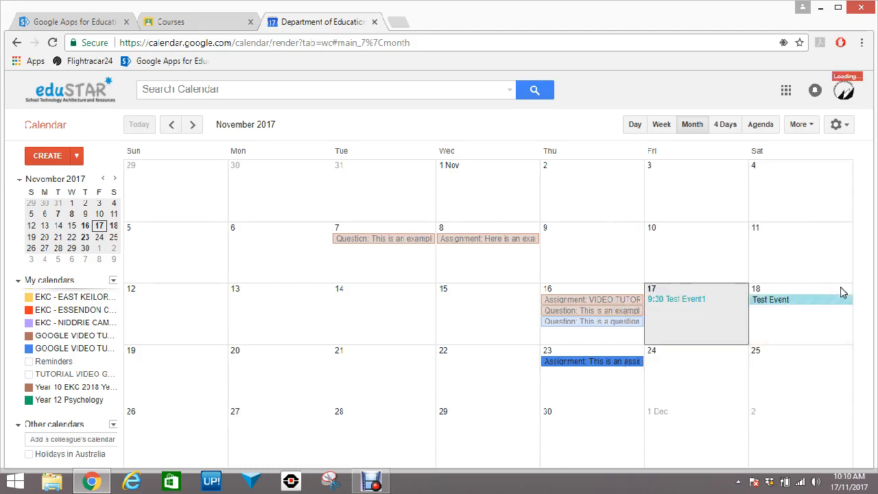
# Delete that event and start a fresh one on Saturday 18 November
pyautogui.click(806, 302)
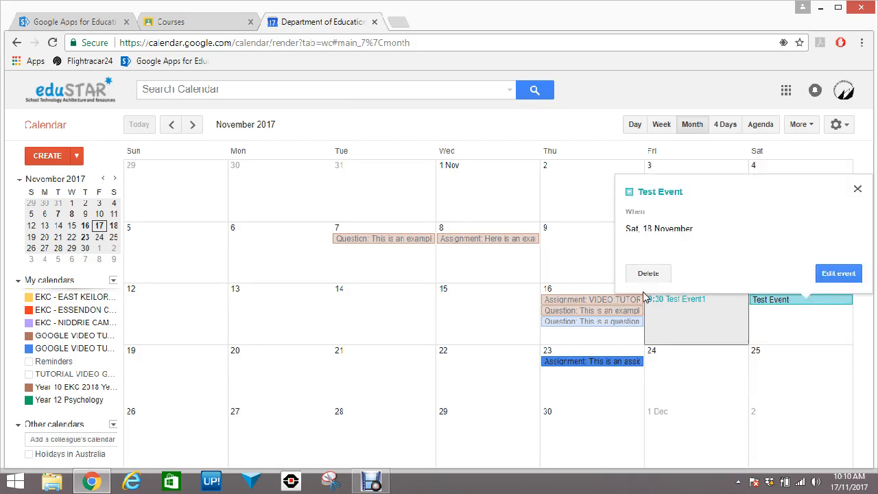
pyautogui.click(647, 275)
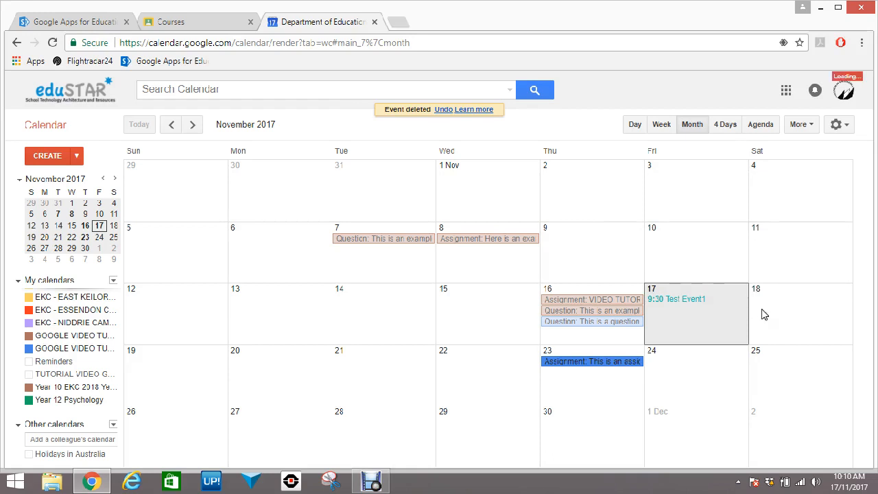
pyautogui.click(789, 301)
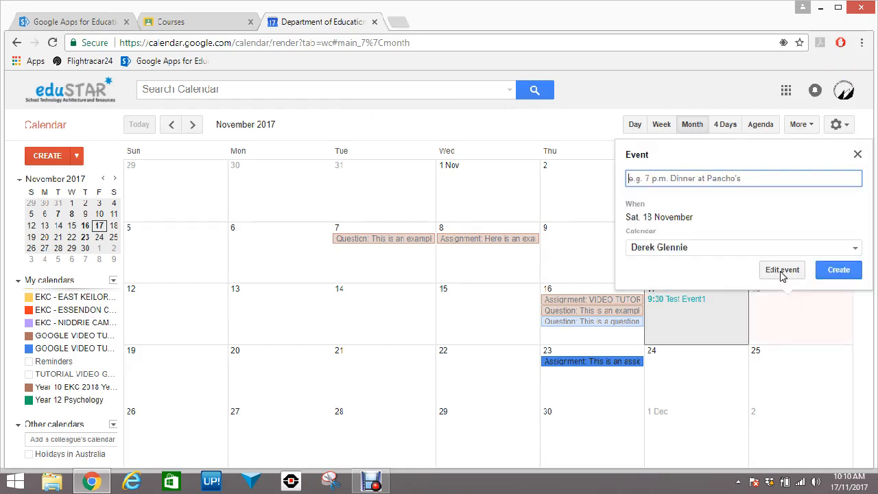
# Title the event Test Event and make it timed rather than all day
pyautogui.click(782, 270)
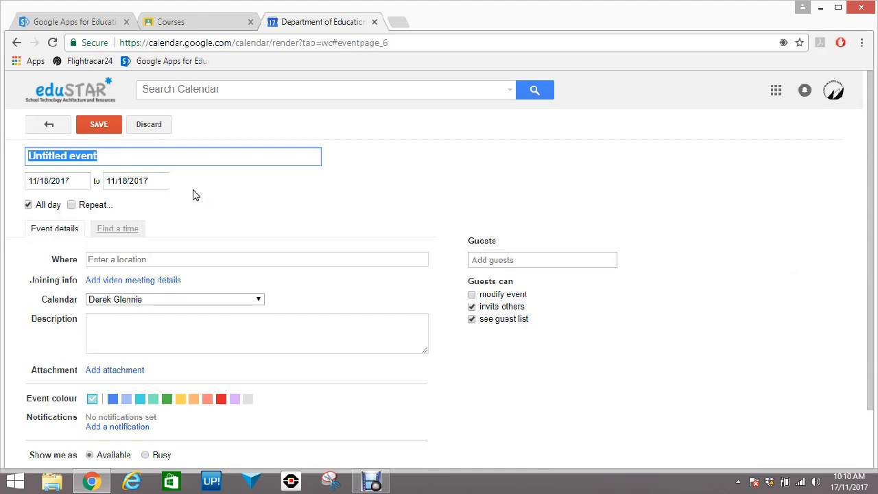
pyautogui.write('Test E')
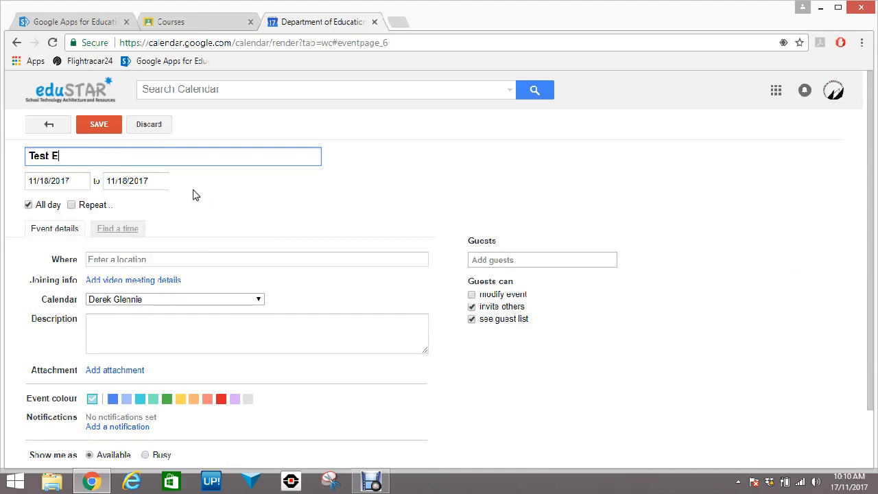
pyautogui.write('vent')
pyautogui.click(28, 204)
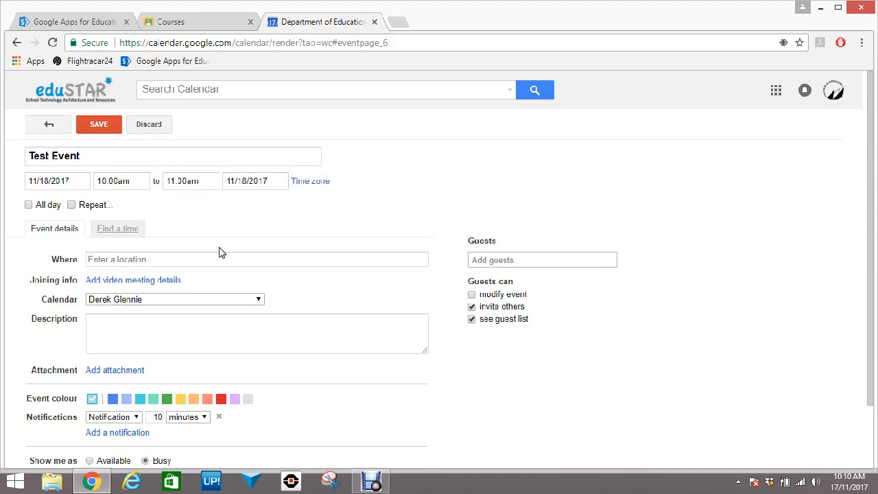
# Set the event's location to School
pyautogui.click(140, 259)
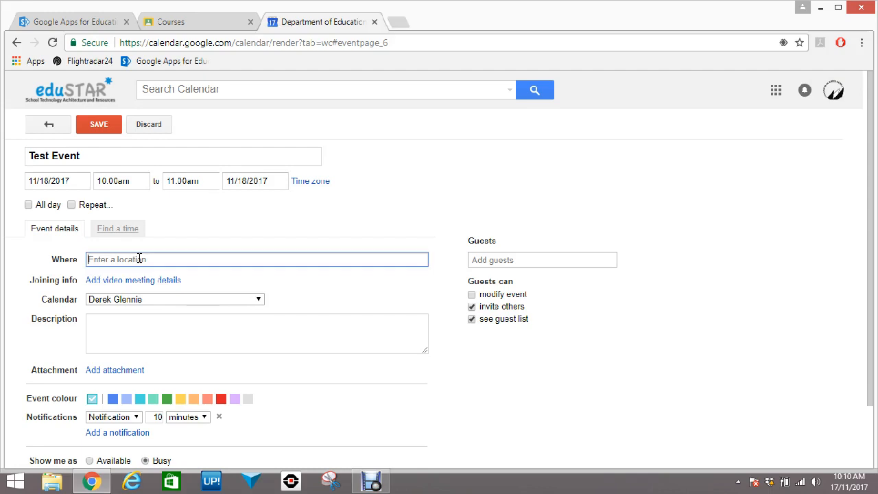
pyautogui.write('SChool')
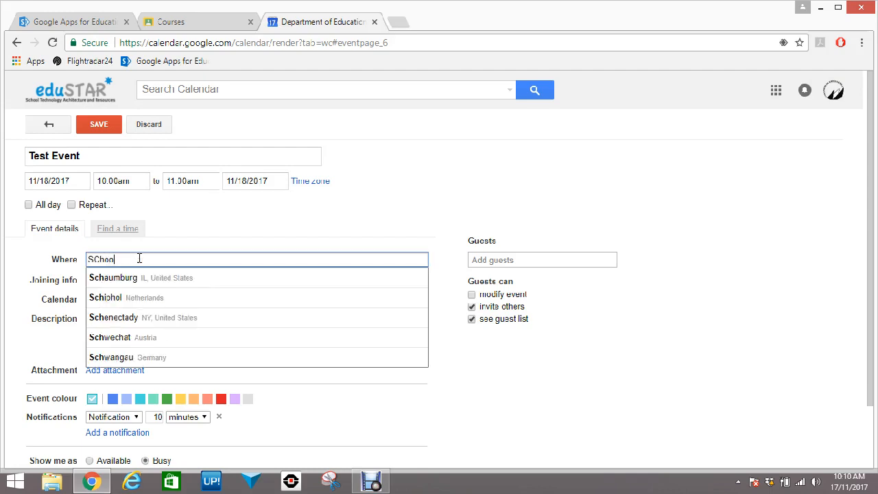
pyautogui.press('BackSpace')
pyautogui.press('BackSpace')
pyautogui.press('BackSpace')
pyautogui.press('BackSpace')
pyautogui.press('BackSpace')
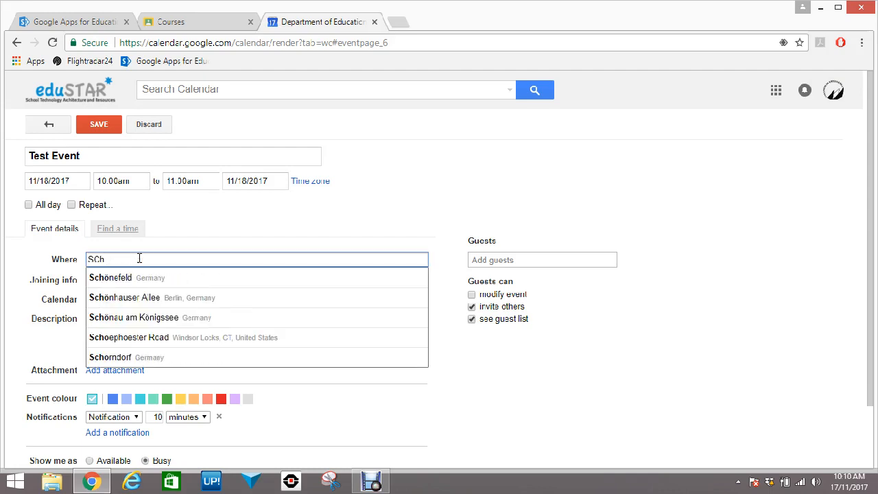
pyautogui.write('chool')
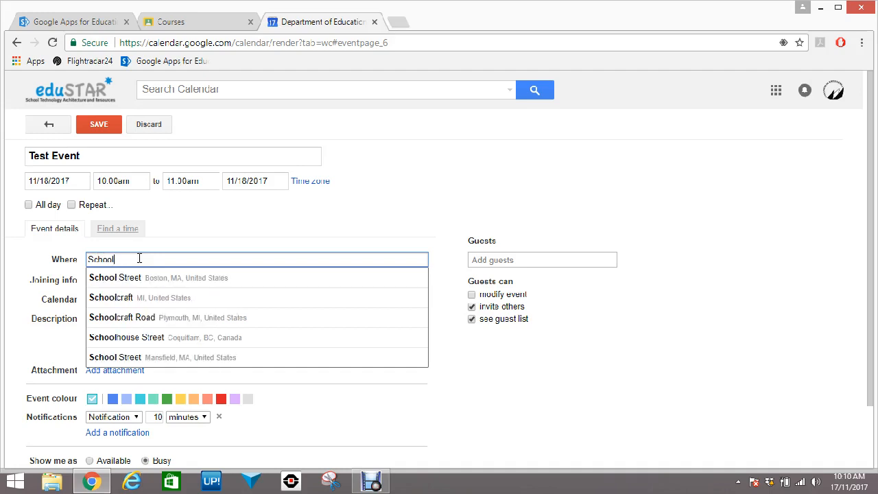
pyautogui.click(218, 236)
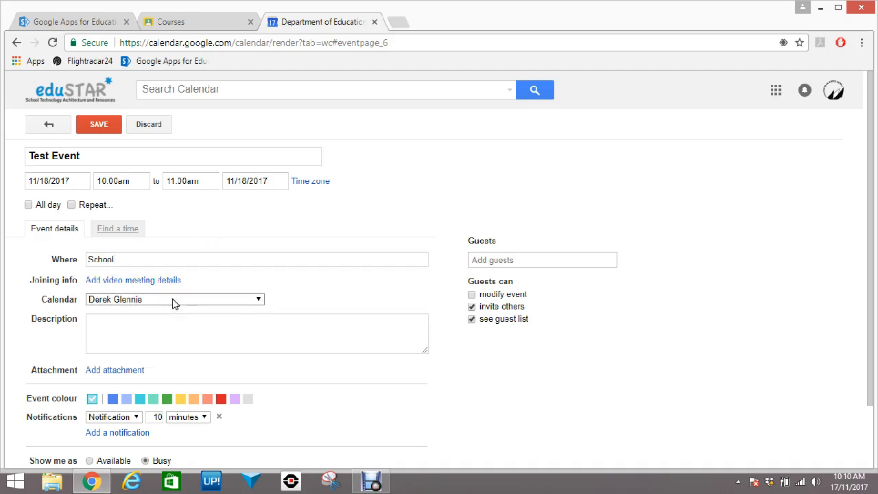
pyautogui.click(176, 323)
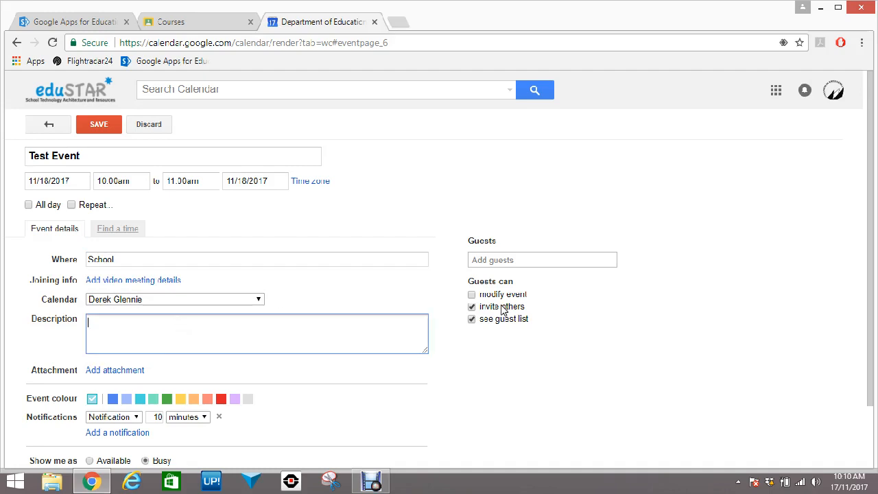
pyautogui.click(536, 259)
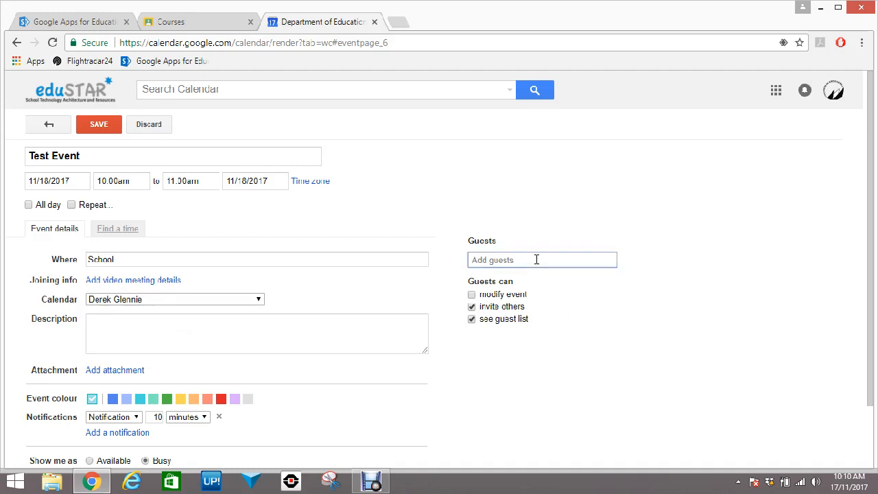
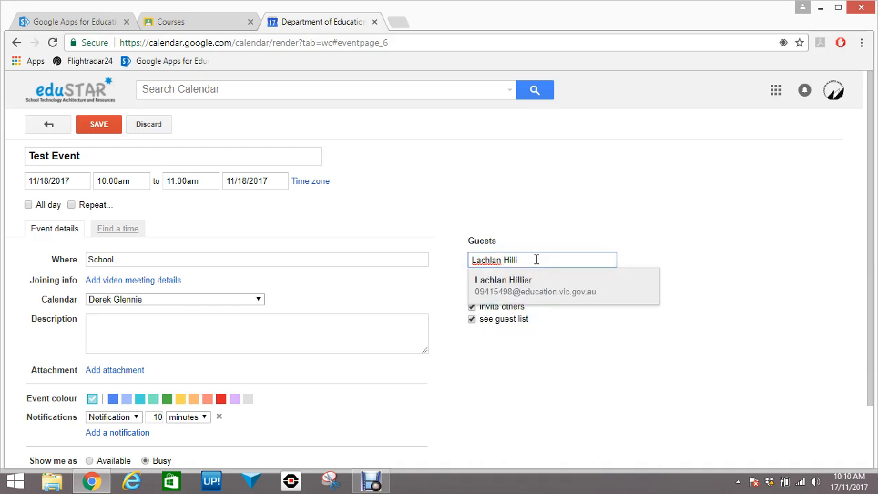
# Invite a colleague as a guest on Test Event from the name suggestions
pyautogui.click(533, 281)
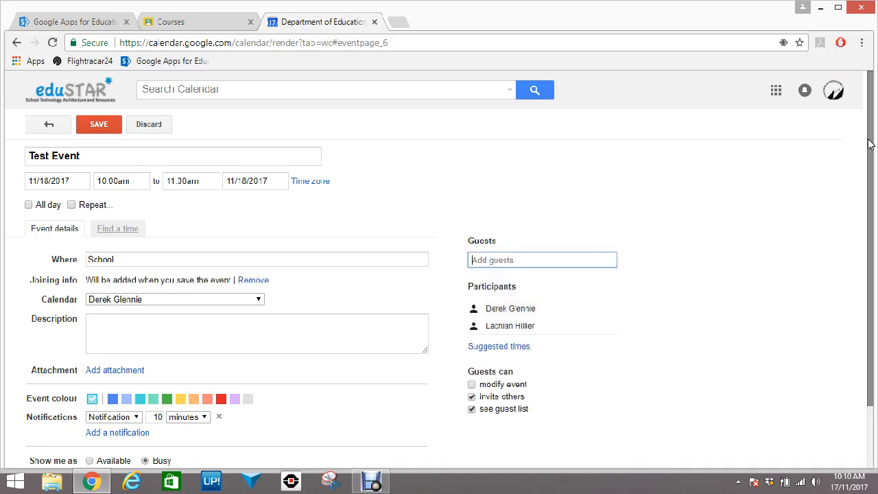
pyautogui.moveTo(870, 145); pyautogui.dragTo(869, 203)
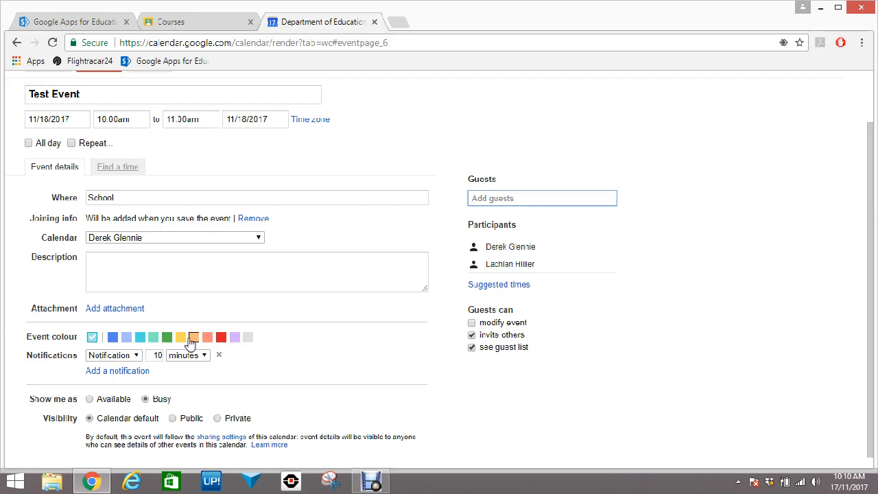
# Add a second notification and set the first one to 1 day before
pyautogui.click(131, 371)
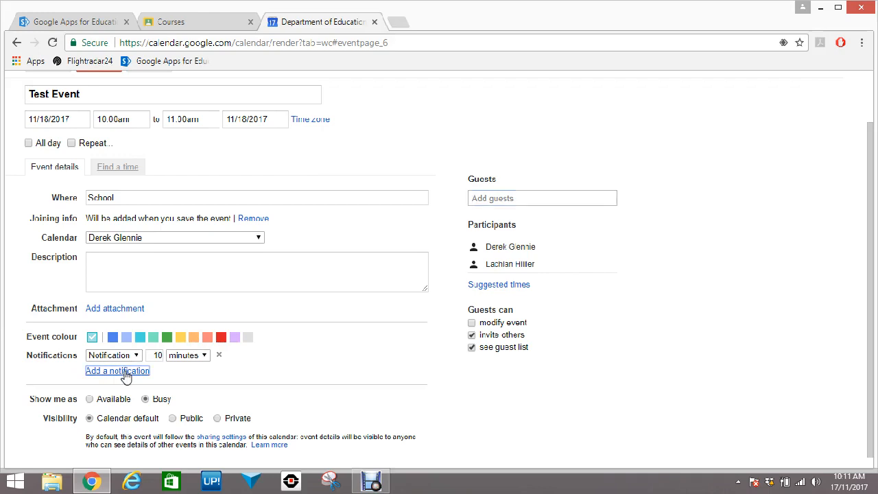
pyautogui.click(158, 355)
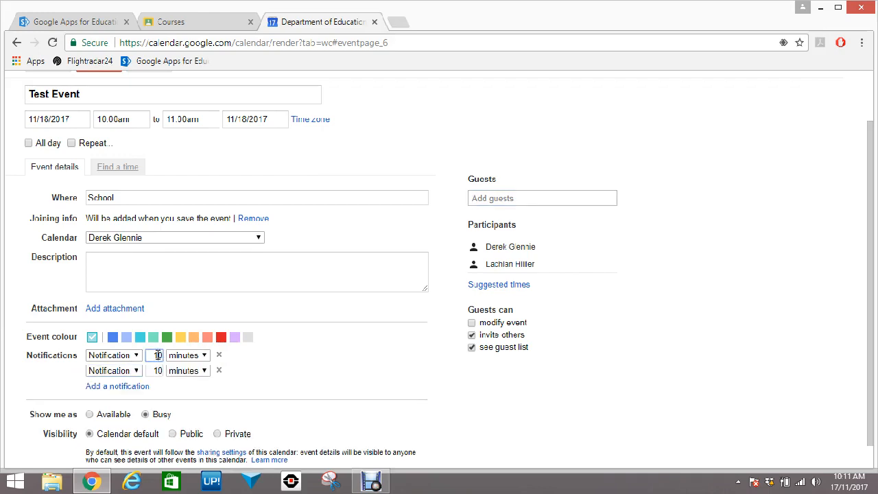
pyautogui.press('BackSpace')
pyautogui.click(194, 356)
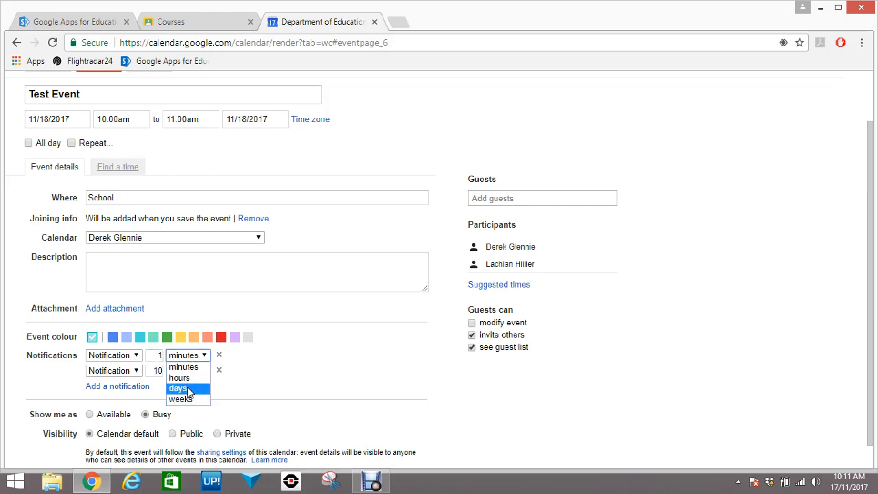
pyautogui.click(188, 388)
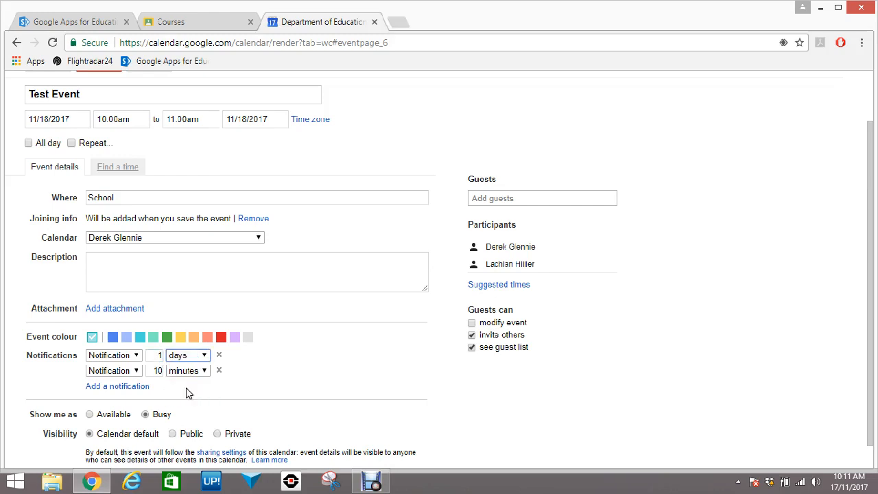
# Set the second notification to 30 minutes before, then switch to the Google Classroom courses tab
pyautogui.click(157, 371)
pyautogui.press('BackSpace')
pyautogui.write('3')
pyautogui.click(302, 377)
pyautogui.scroll(-1, 317, 378)
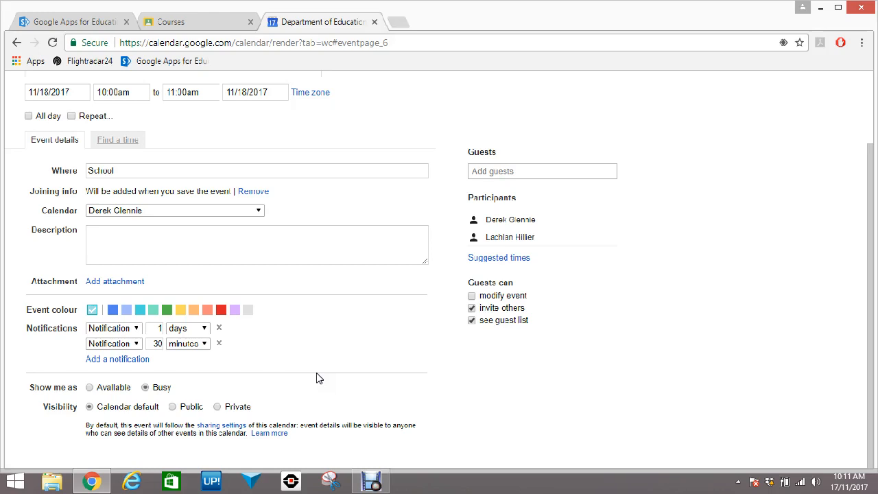
pyautogui.click(220, 21)
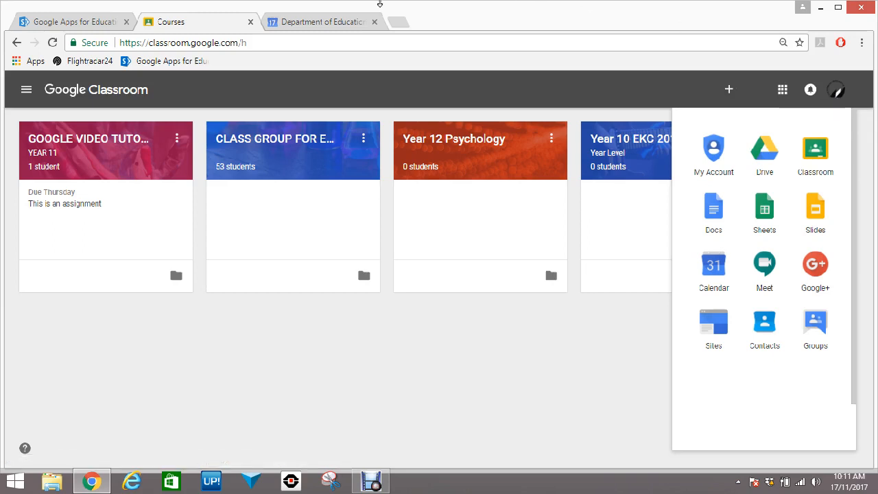
# Back in the calendar tab, discard the unsaved Test Event to return to the November 2017 grid
pyautogui.click(310, 24)
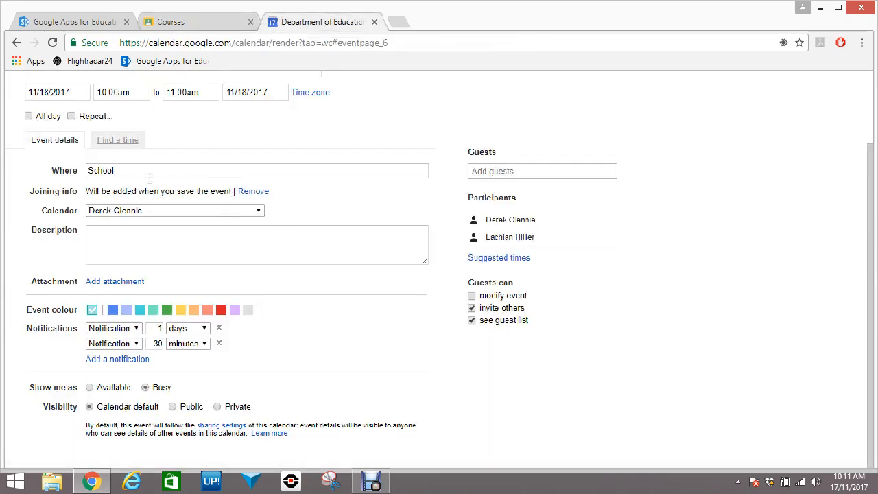
pyautogui.scroll(2, 315, 328)
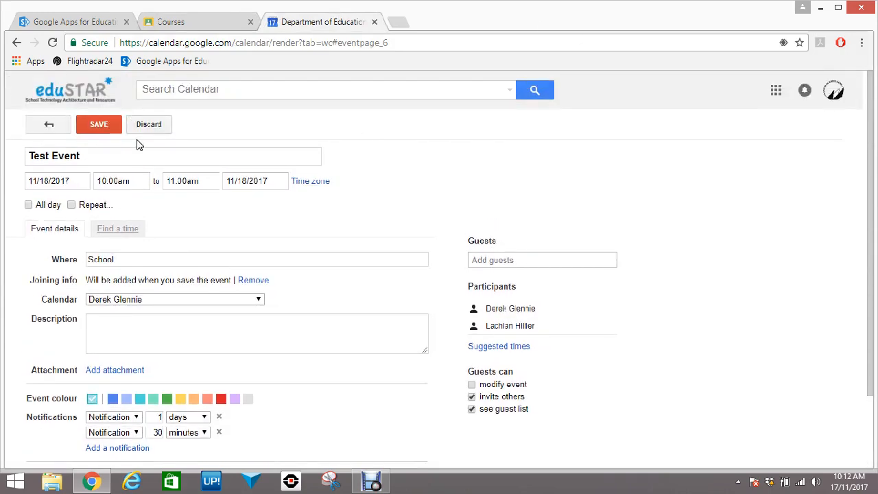
pyautogui.click(150, 124)
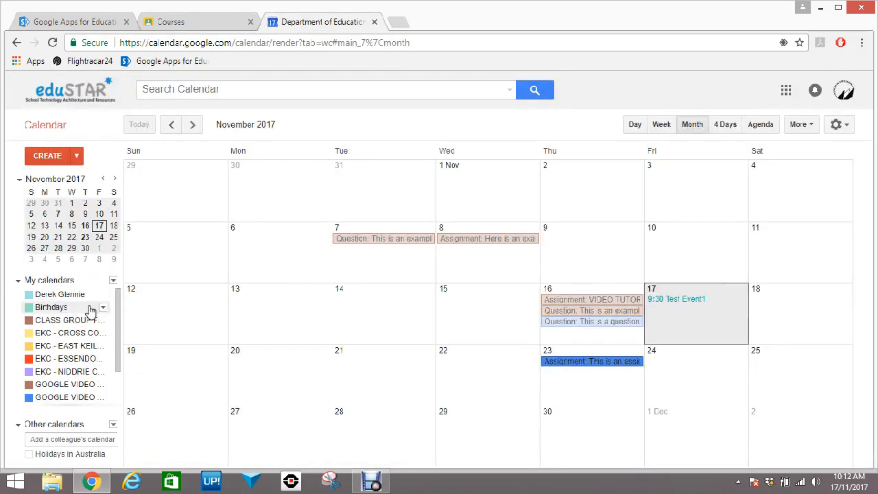
pyautogui.scroll(-2, 116, 317)
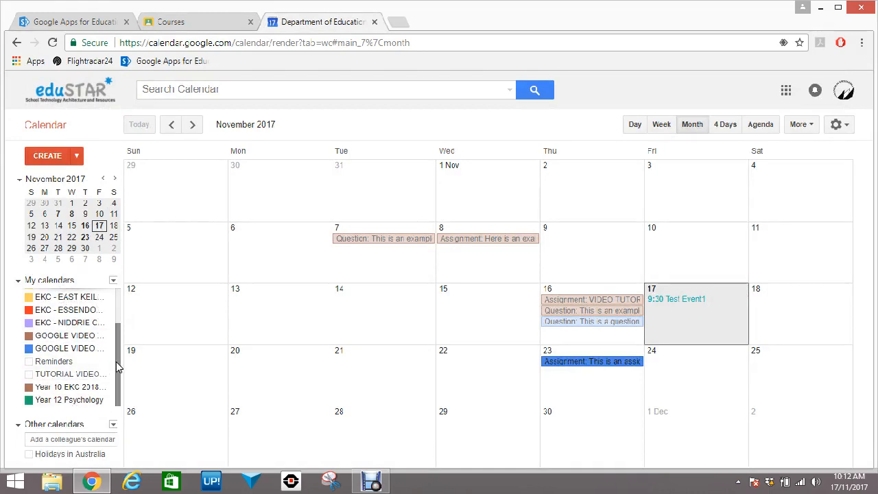
pyautogui.moveTo(116, 364); pyautogui.dragTo(113, 322)
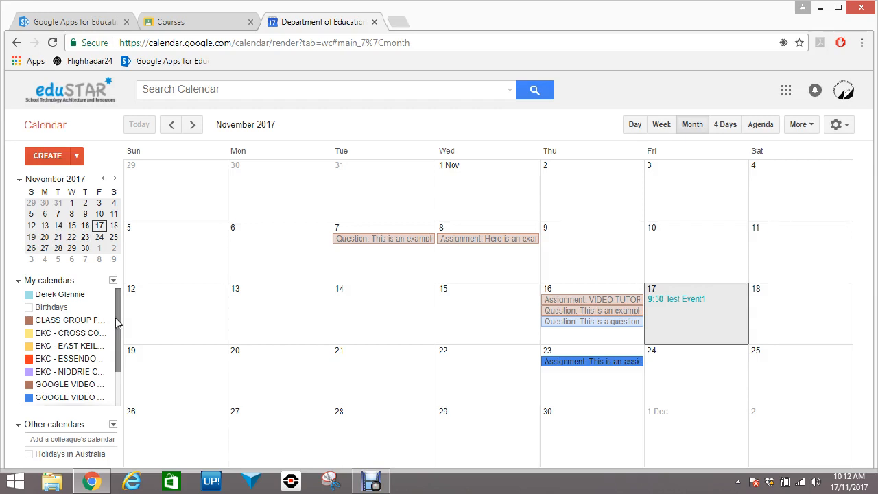
# Scroll the month grid forward to January 2018, then bring up the Debut Video Capture window
pyautogui.moveTo(118, 323)
pyautogui.mouseDown()
pyautogui.moveTo(114, 368)
pyautogui.moveTo(115, 314)
pyautogui.mouseUp()
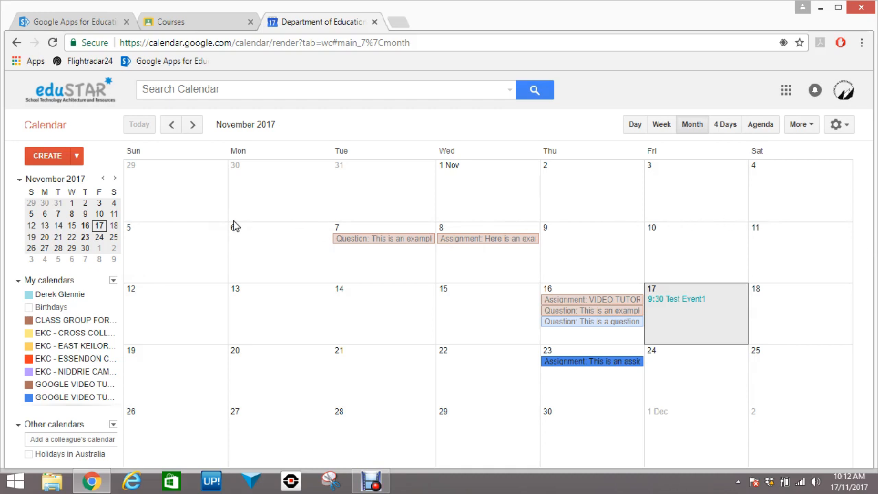
pyautogui.scroll(-2, 170, 227)
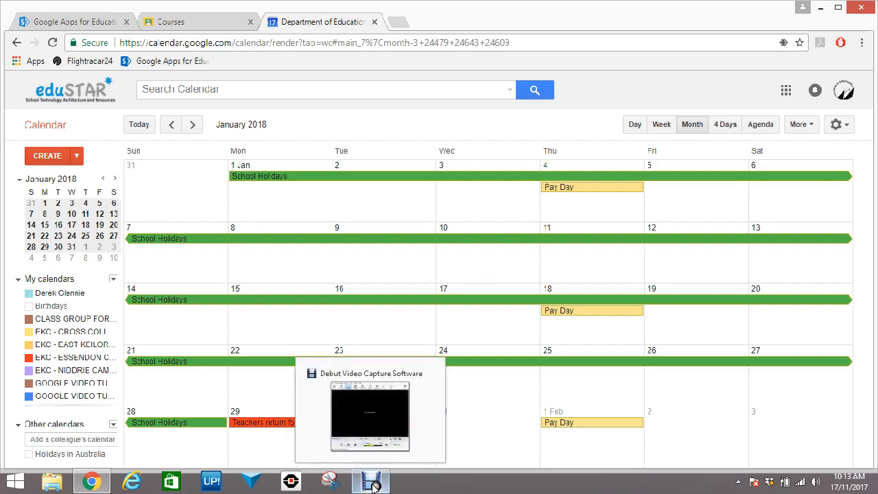
pyautogui.click(374, 485)
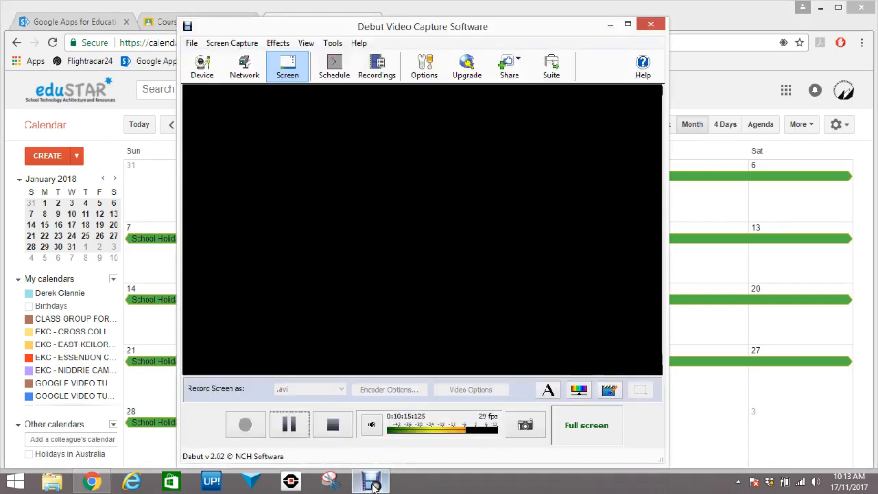